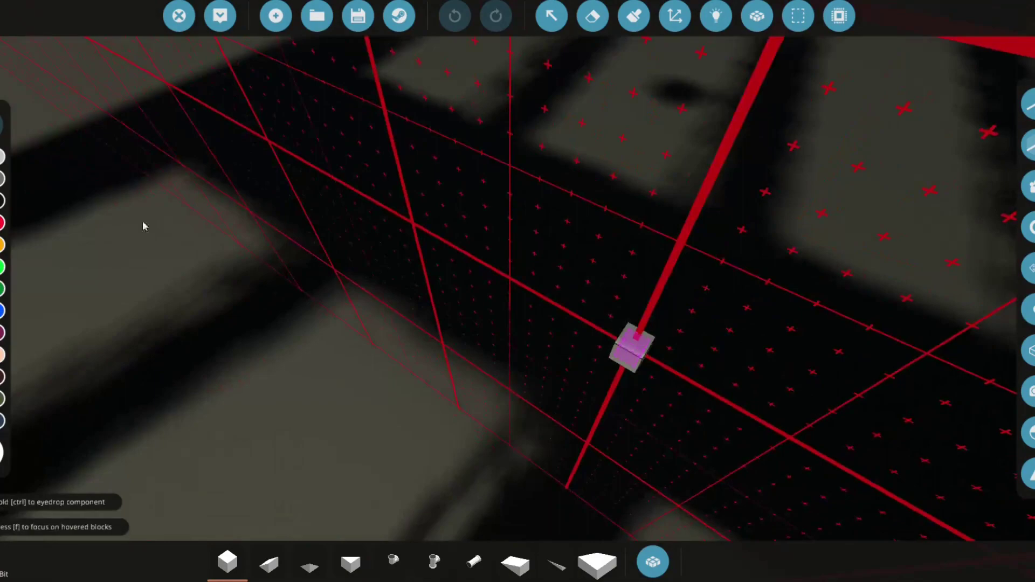
Build a flat rectangular slab, one block thick, underneath the start cube.
{"action": "key", "text": "w"}
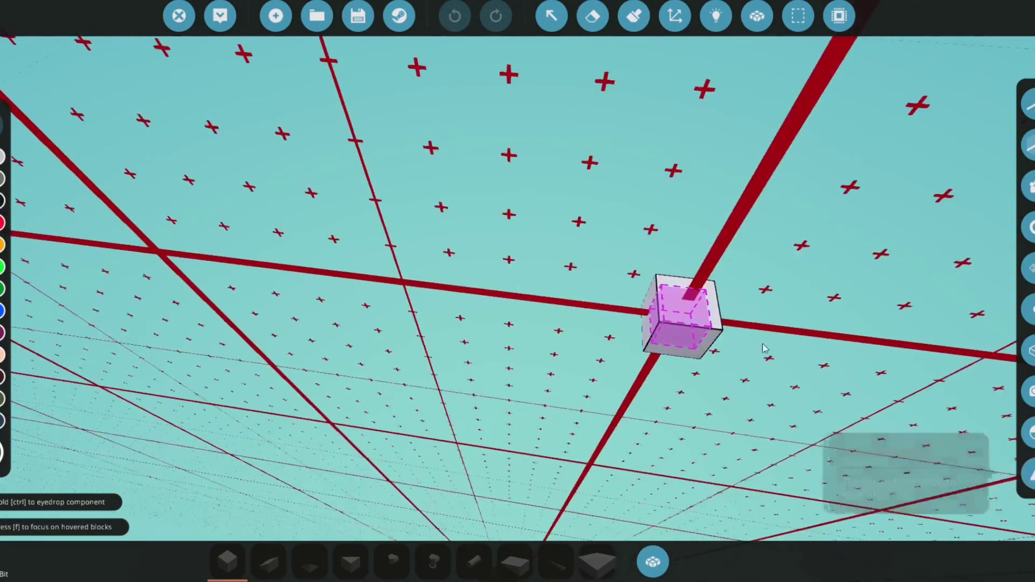
{"action": "left_click_drag", "start_coordinate": [645, 322], "coordinate": [358, 300]}
{"action": "key", "text": "w"}
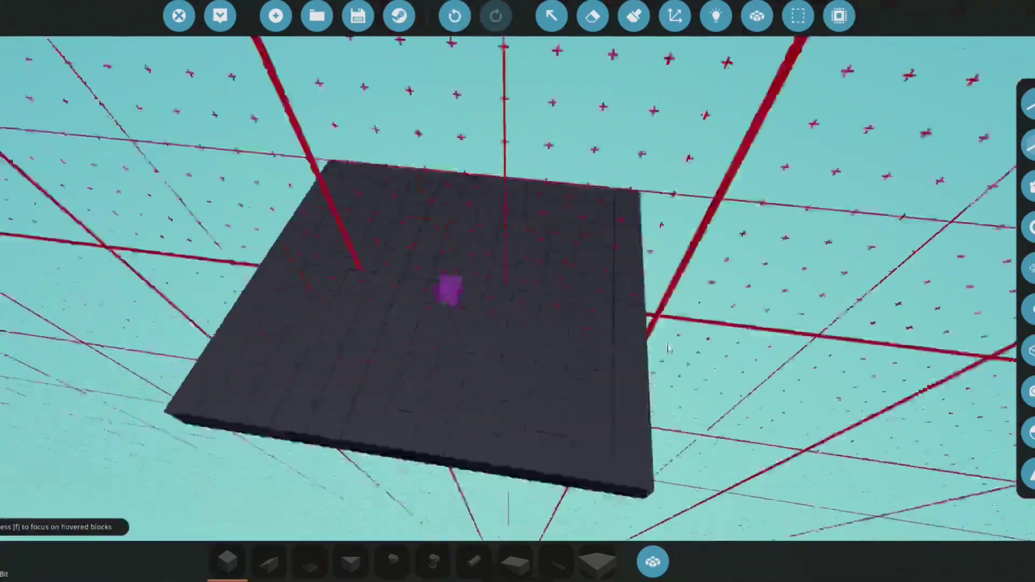
{"action": "key", "text": "a"}
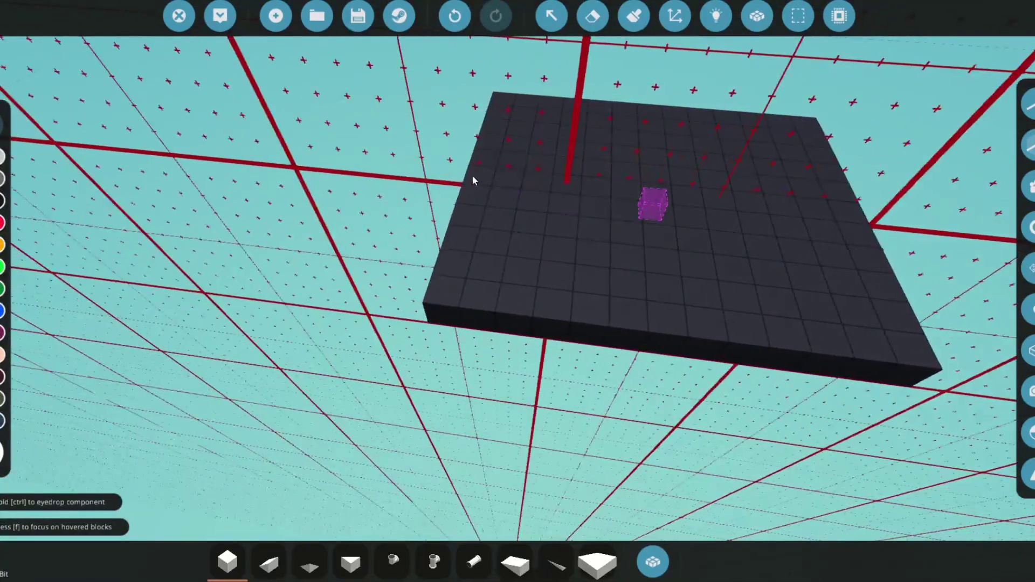
Raise a block column beside the slab and build a T from its top, with a horizontal beam and a shorter central post.
{"action": "left_click_drag", "start_coordinate": [473, 180], "coordinate": [303, 152]}
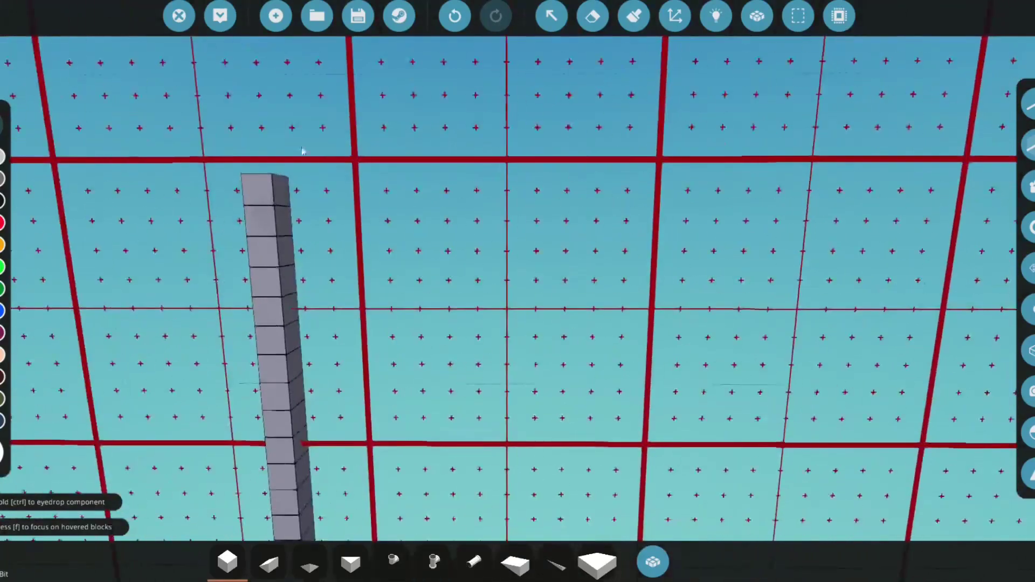
{"action": "left_click_drag", "start_coordinate": [420, 194], "coordinate": [659, 201]}
{"action": "key", "text": "s"}
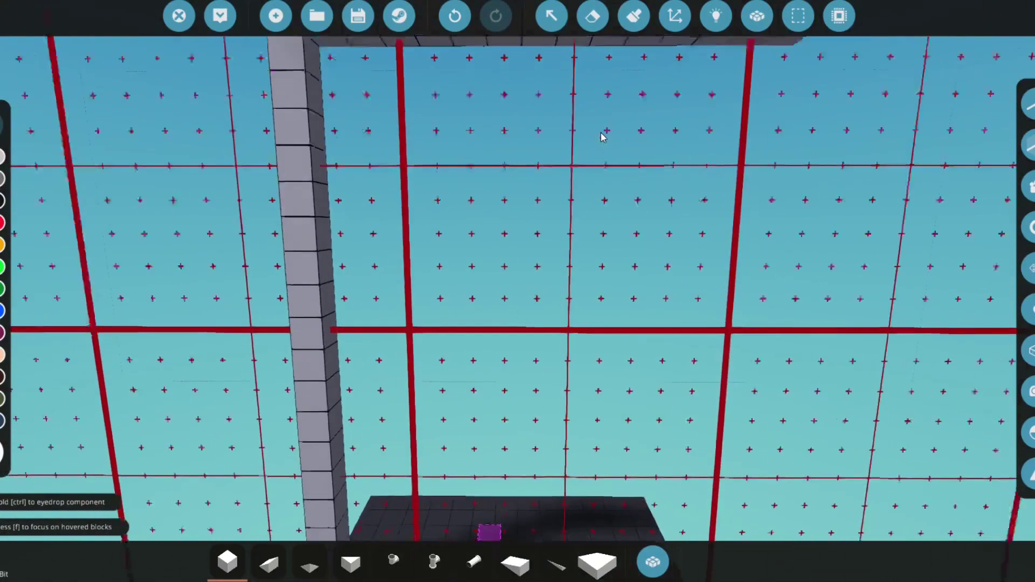
{"action": "left_click_drag", "start_coordinate": [514, 83], "coordinate": [505, 235]}
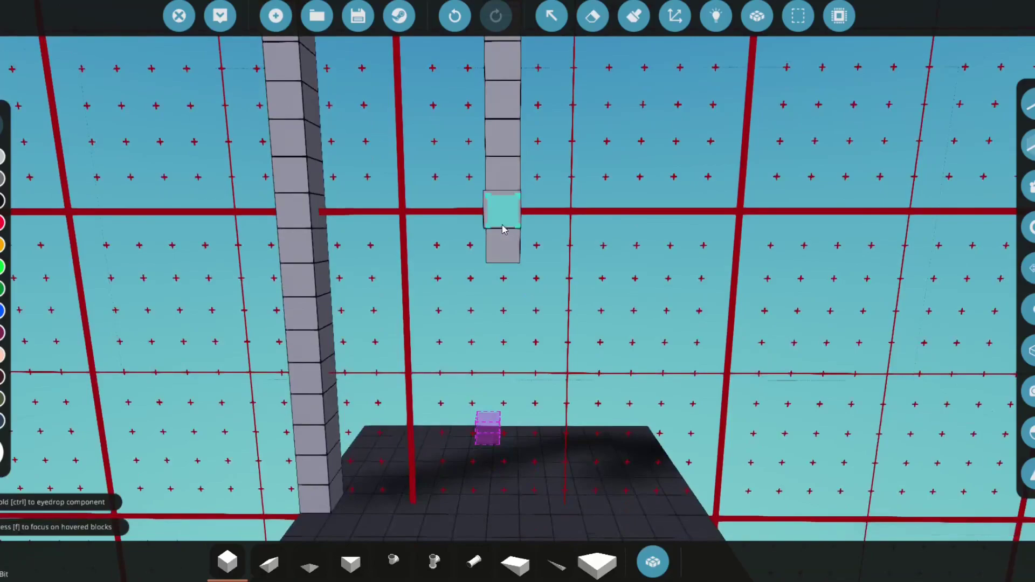
Remove the side column of blocks, keeping the horizontal beam and its central post.
{"action": "scroll", "coordinate": [517, 222], "scroll_direction": "down", "scroll_amount": 5}
{"action": "scroll", "coordinate": [501, 208], "scroll_direction": "up", "scroll_amount": 2}
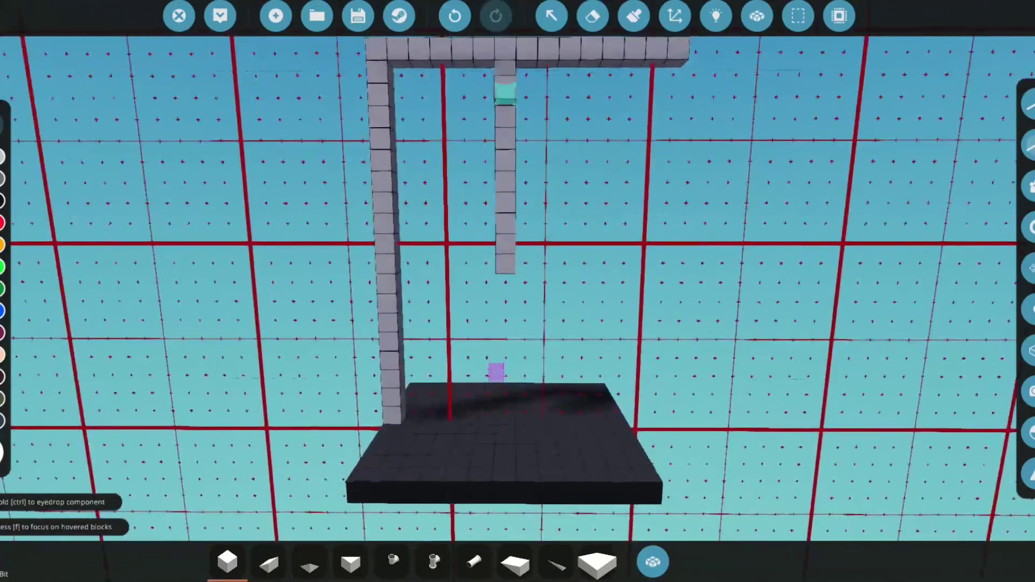
{"action": "left_click_drag", "start_coordinate": [506, 94], "coordinate": [449, 195]}
{"action": "left_click_drag", "start_coordinate": [571, 231], "coordinate": [439, 281]}
{"action": "scroll", "coordinate": [431, 307], "scroll_direction": "down", "scroll_amount": 4}
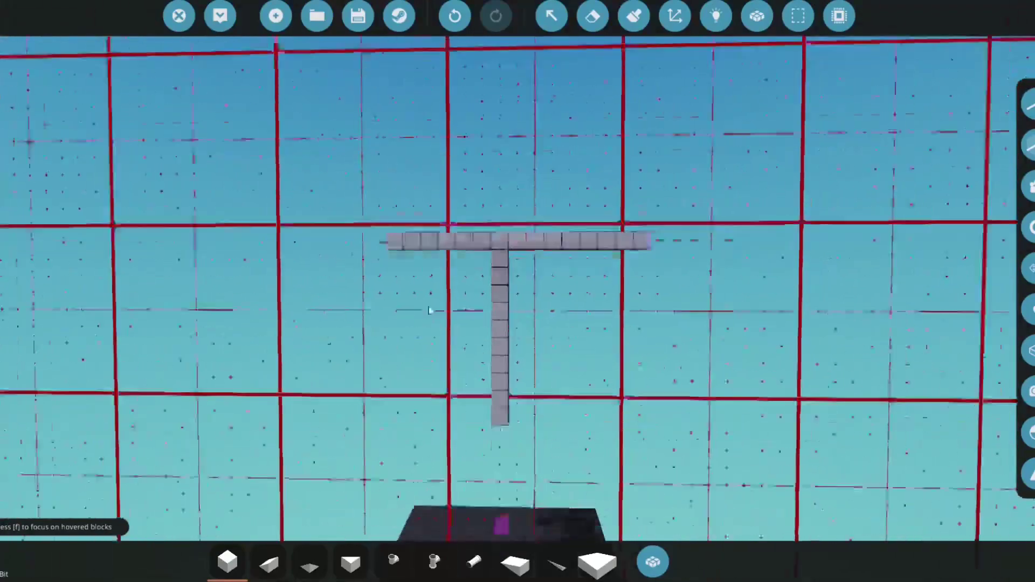
Find a wheel with the search "whe" and mount a mirrored pair at the lower end of the central post.
{"action": "scroll", "coordinate": [476, 234], "scroll_direction": "up", "scroll_amount": 6}
{"action": "left_click_drag", "start_coordinate": [566, 241], "coordinate": [639, 219]}
{"action": "scroll", "coordinate": [638, 218], "scroll_direction": "down", "scroll_amount": 5}
{"action": "key", "text": "Tab"}
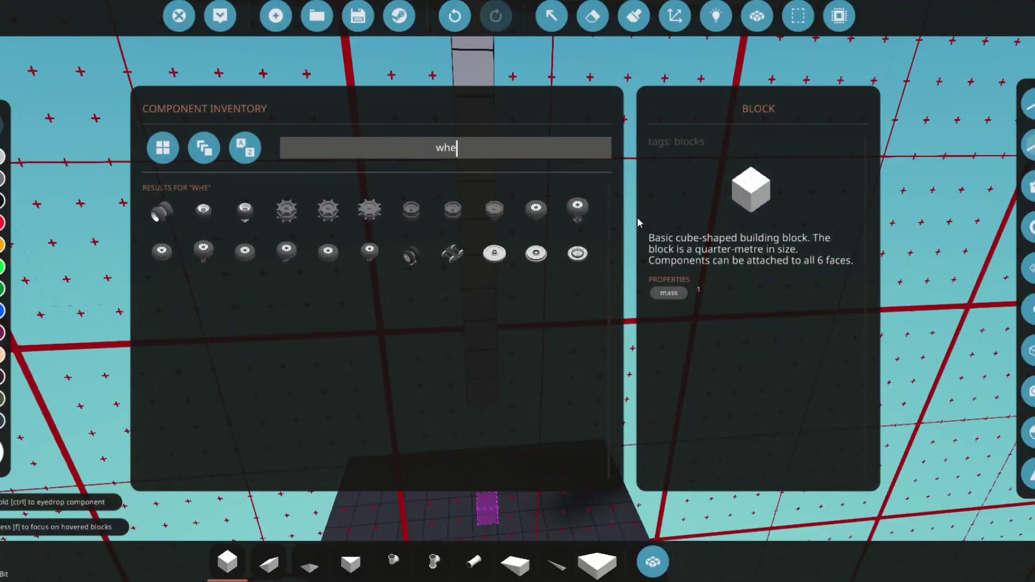
{"action": "left_click", "coordinate": [162, 252]}
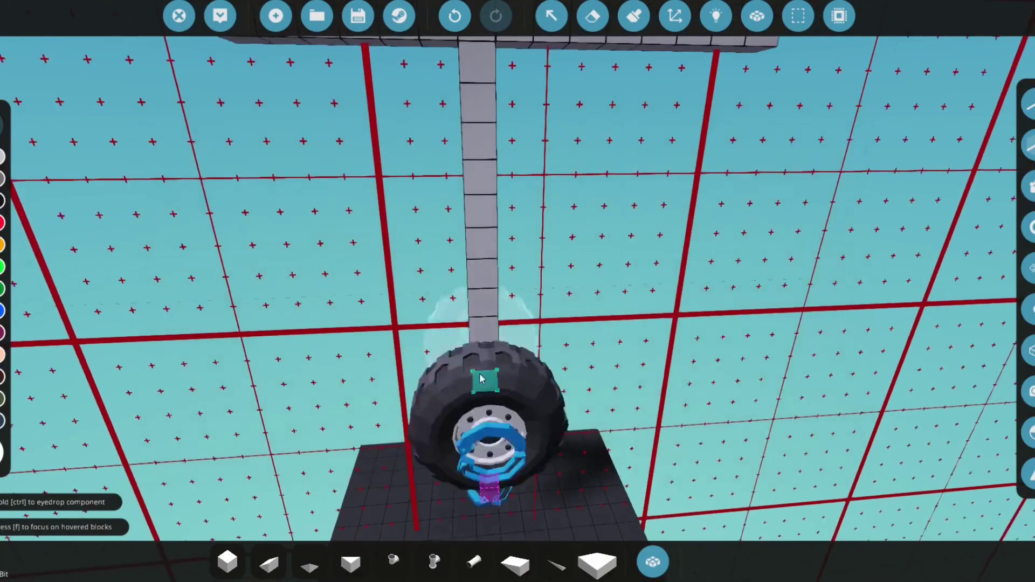
{"action": "scroll", "coordinate": [518, 324], "scroll_direction": "up", "scroll_amount": 3}
{"action": "scroll", "coordinate": [463, 285], "scroll_direction": "down", "scroll_amount": 4}
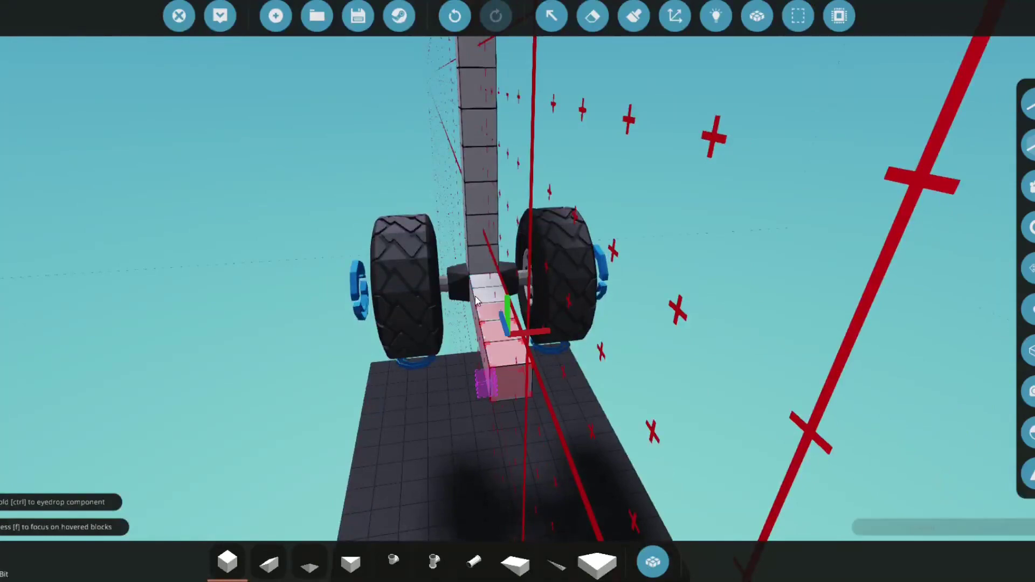
Attach a compact velocity pivot between the wheels, found by searching "vel", and set its power to 1%.
{"action": "type", "text": "q"}
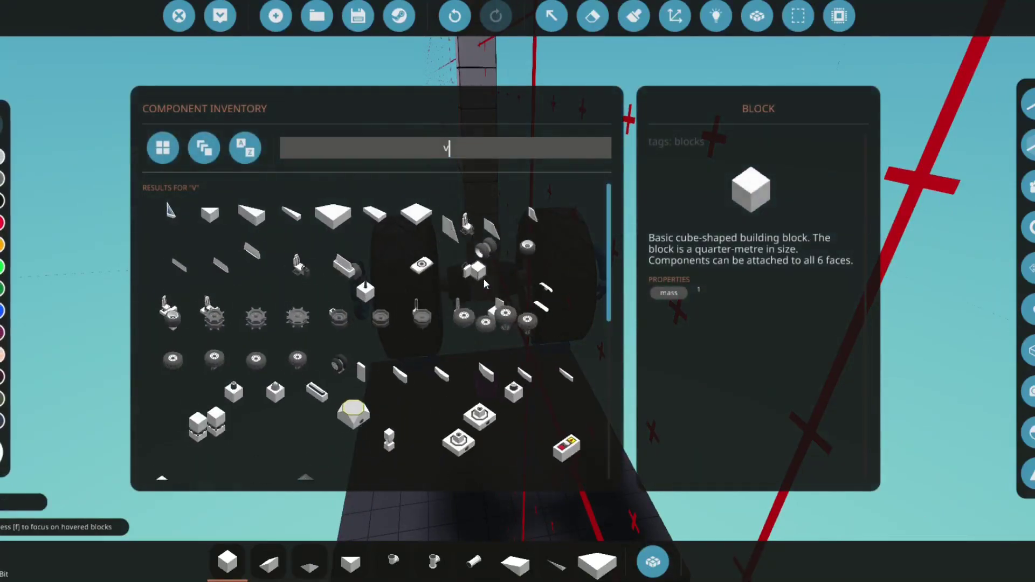
{"action": "type", "text": "vel"}
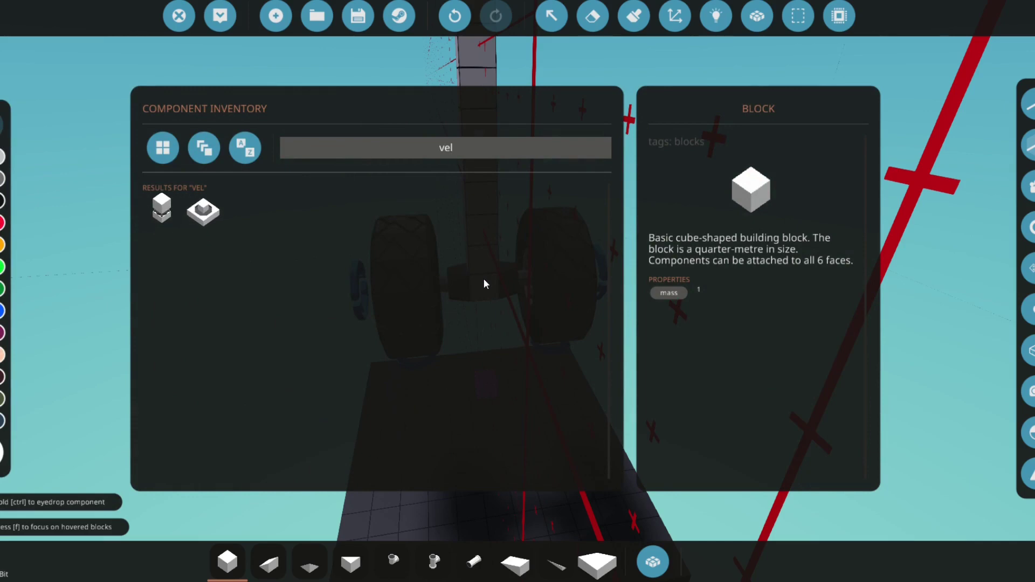
{"action": "left_click", "coordinate": [162, 212]}
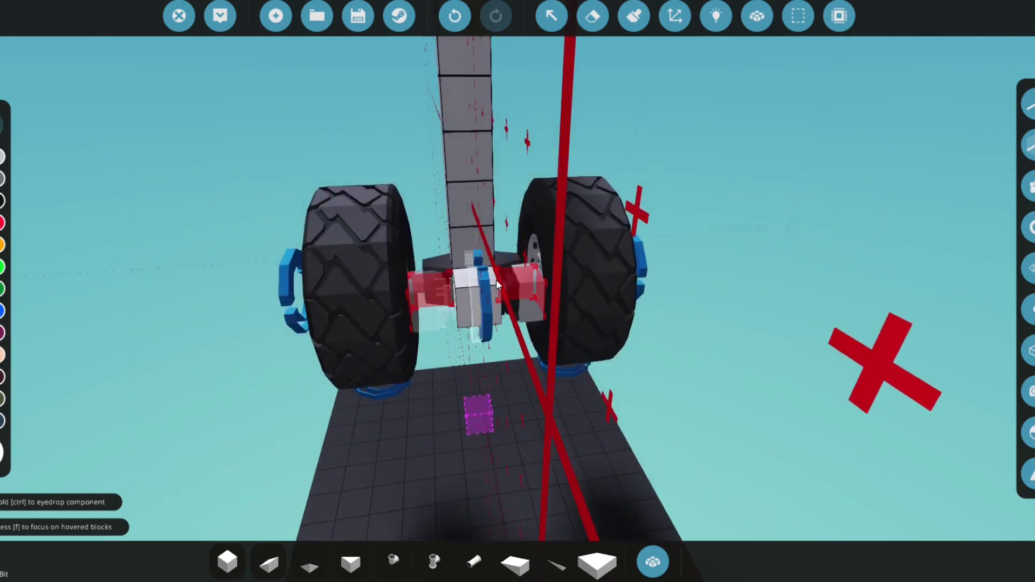
{"action": "left_click", "coordinate": [485, 286]}
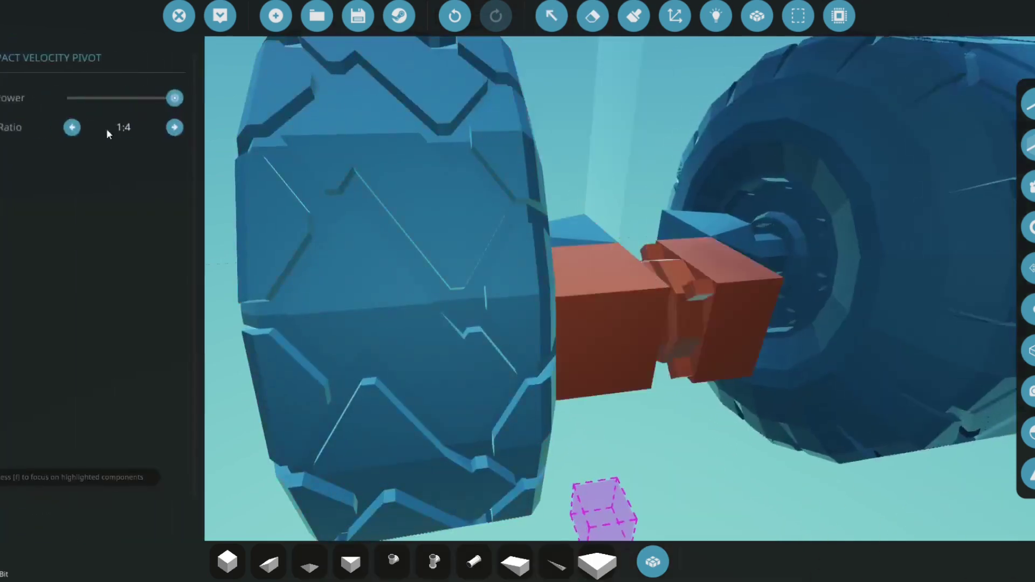
{"action": "left_click", "coordinate": [79, 103]}
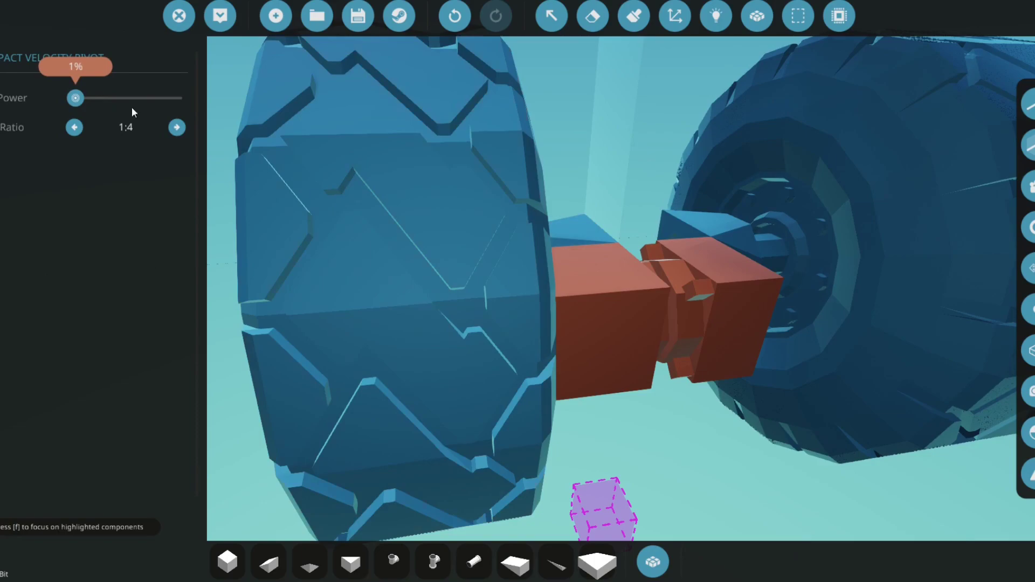
{"action": "scroll", "coordinate": [490, 231], "scroll_direction": "down", "scroll_amount": 5}
Build a horizontal beam of single blocks from the velocity pivot, extending away from the central post.
{"action": "key", "text": "1"}
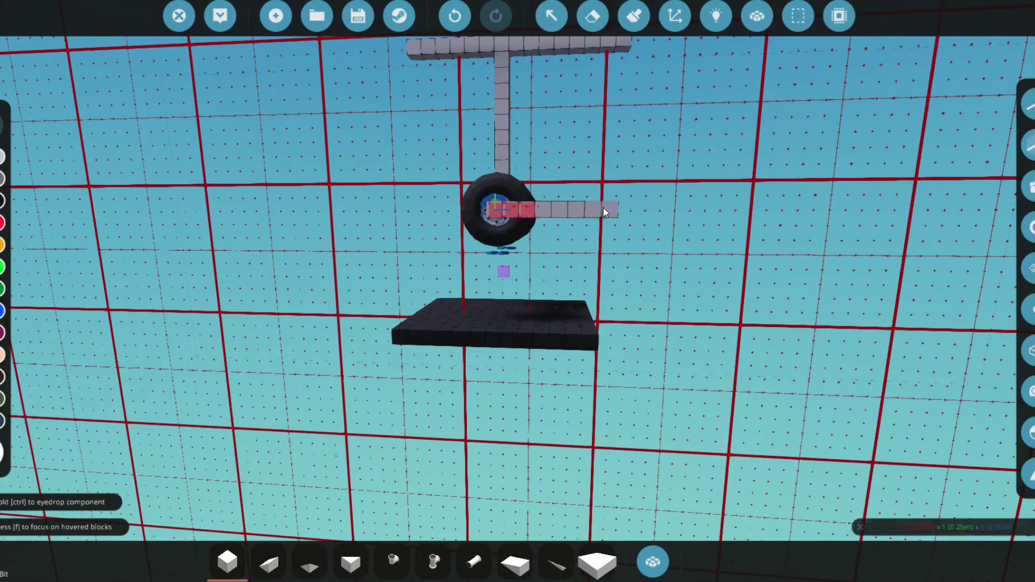
{"action": "left_click_drag", "start_coordinate": [603, 207], "coordinate": [601, 207]}
{"action": "key", "text": "2"}
{"action": "left_click_drag", "start_coordinate": [497, 207], "coordinate": [614, 279]}
{"action": "scroll", "coordinate": [614, 279], "scroll_direction": "up", "scroll_amount": 5}
{"action": "key", "text": "1"}
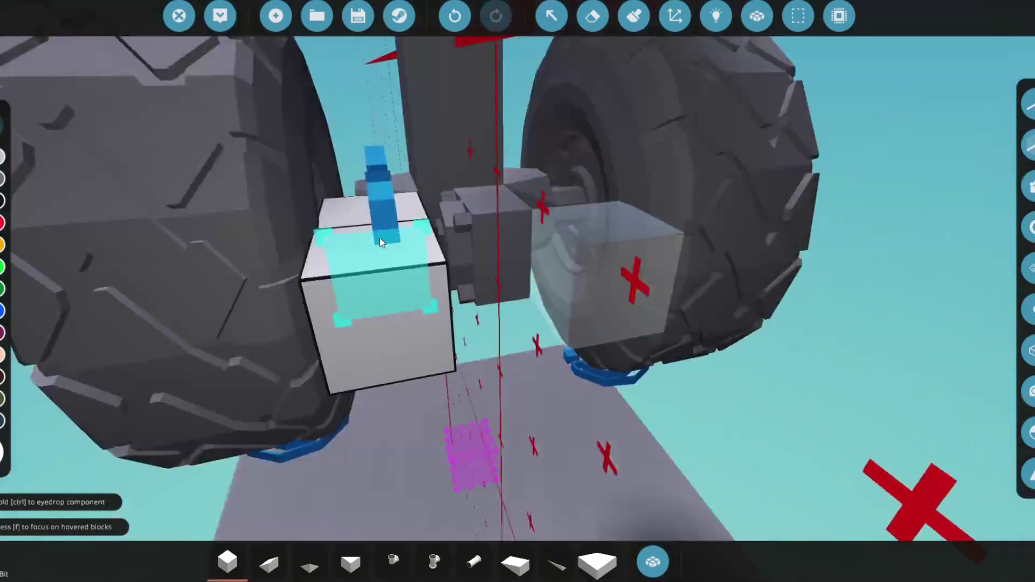
{"action": "left_click", "coordinate": [502, 273]}
{"action": "left_click_drag", "start_coordinate": [503, 276], "coordinate": [547, 279]}
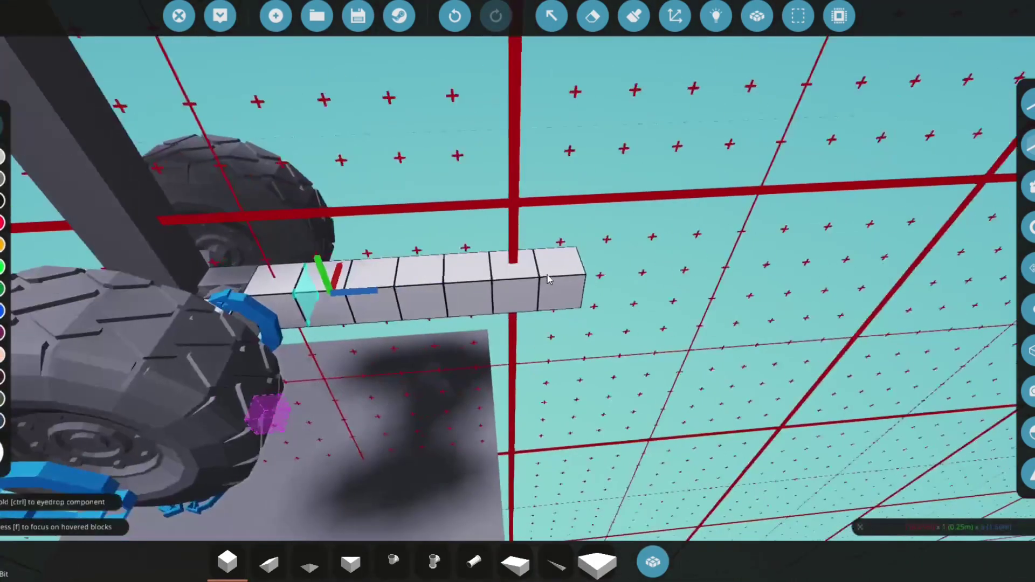
Copy the existing wheel component and mount a mirrored pair of wheels at the far end of the pivoted beam.
{"action": "key", "text": "a"}
{"action": "left_click", "coordinate": [306, 328], "text": "ctrl"}
{"action": "key", "text": "d"}
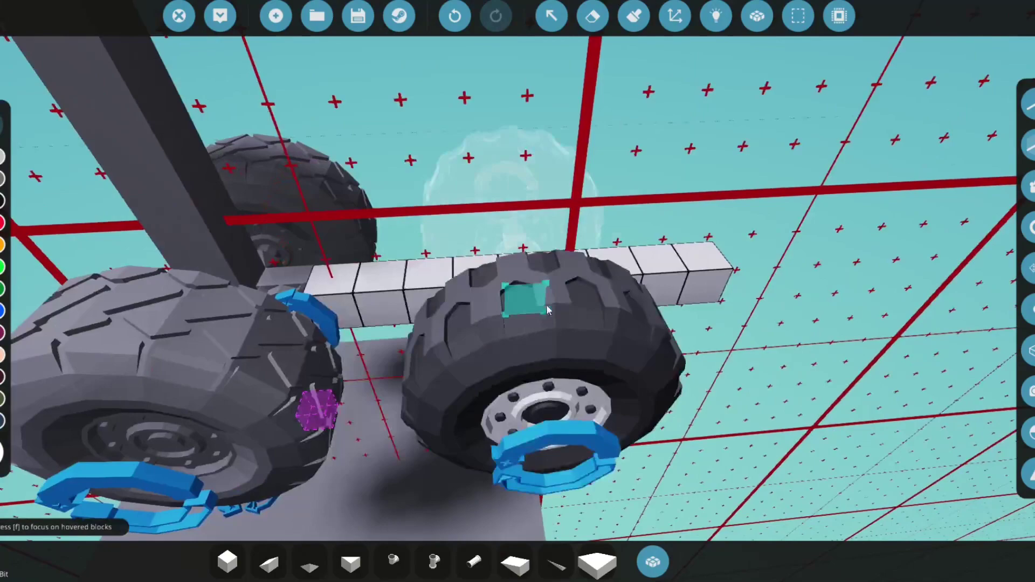
{"action": "left_click", "coordinate": [535, 301]}
{"action": "key", "text": "x"}
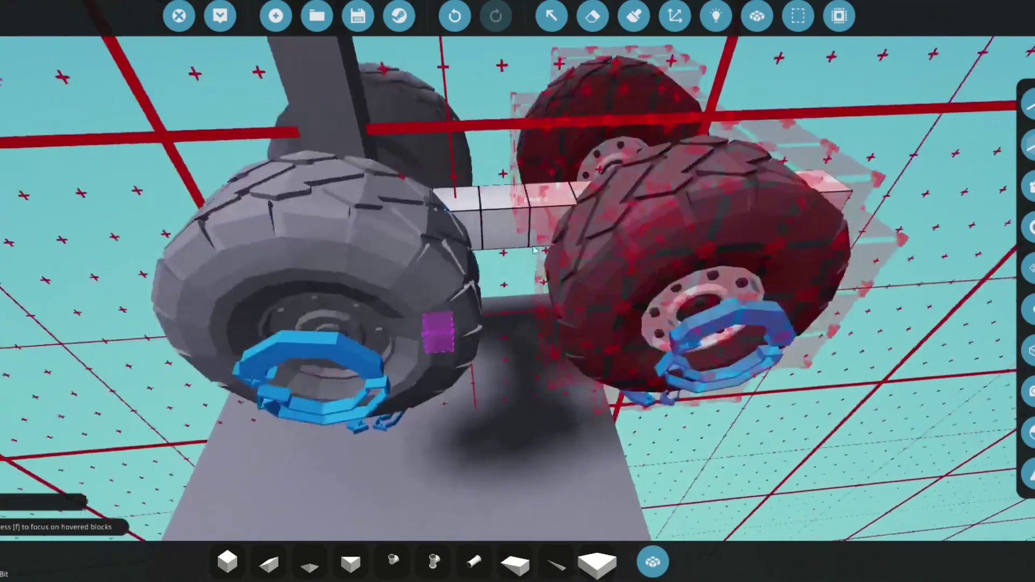
{"action": "key", "text": "d"}
{"action": "key", "text": "w"}
{"action": "left_click_drag", "start_coordinate": [345, 328], "coordinate": [198, 317]}
{"action": "key", "text": "a"}
{"action": "key", "text": "s"}
{"action": "key", "text": "w"}
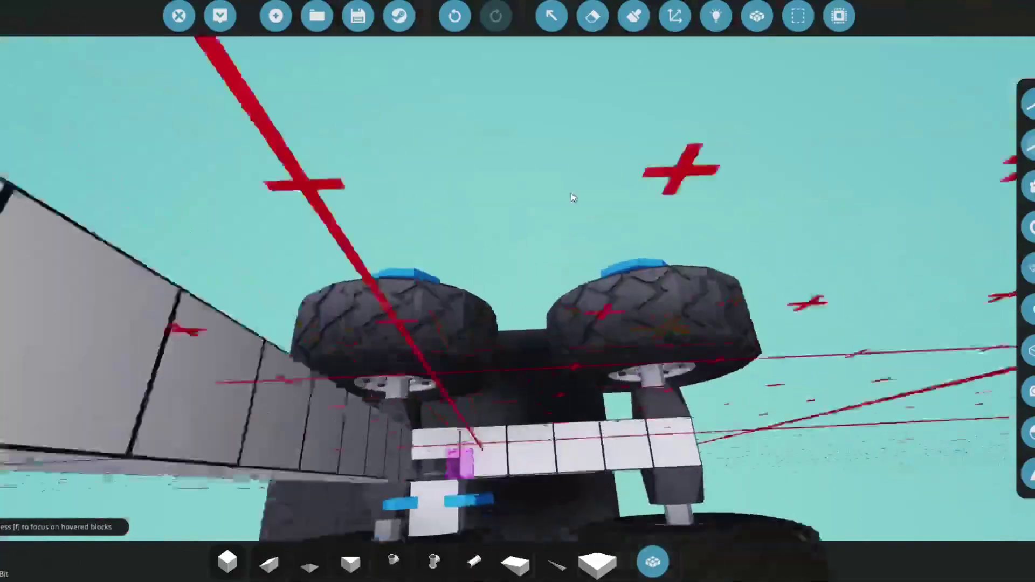
Find the Pivot component by searching "hing" and mount it on the far end of the wheeled beam.
{"action": "key", "text": "w"}
{"action": "key", "text": "1"}
{"action": "key", "text": "Tab"}
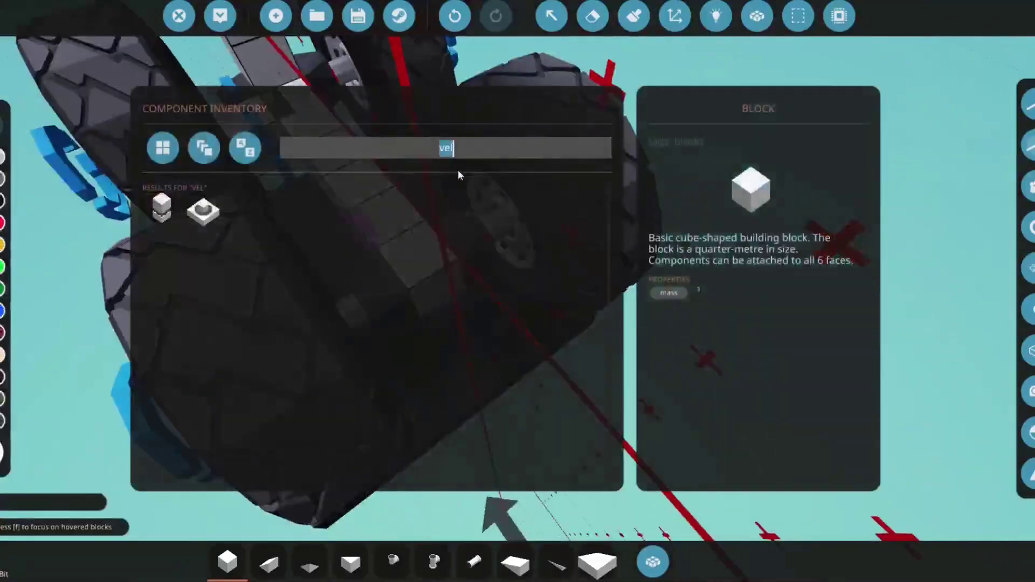
{"action": "type", "text": "hing"}
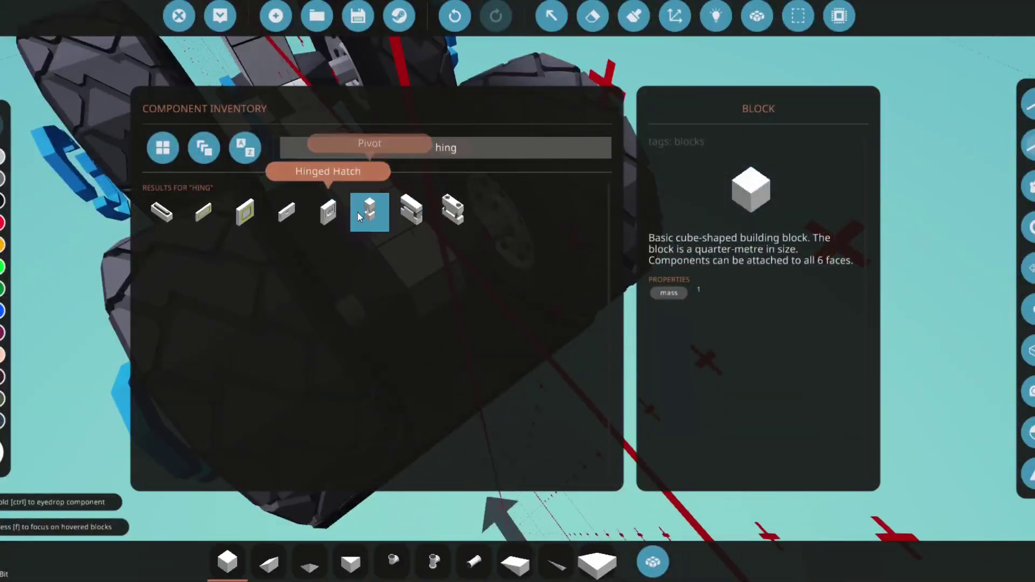
{"action": "left_click", "coordinate": [363, 215]}
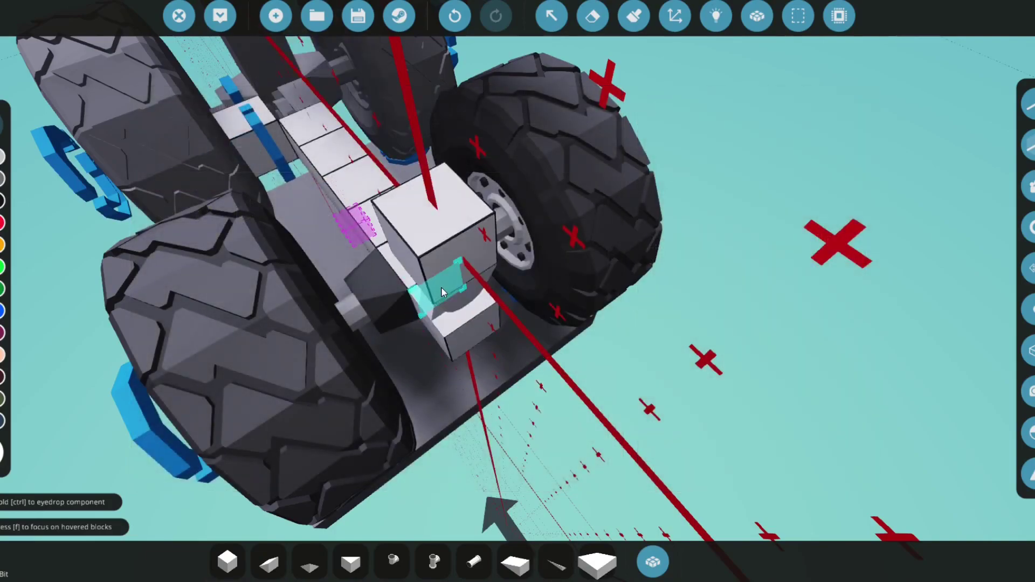
{"action": "left_click", "coordinate": [442, 291]}
{"action": "key", "text": "a"}
{"action": "key", "text": "s"}
{"action": "key", "text": "1"}
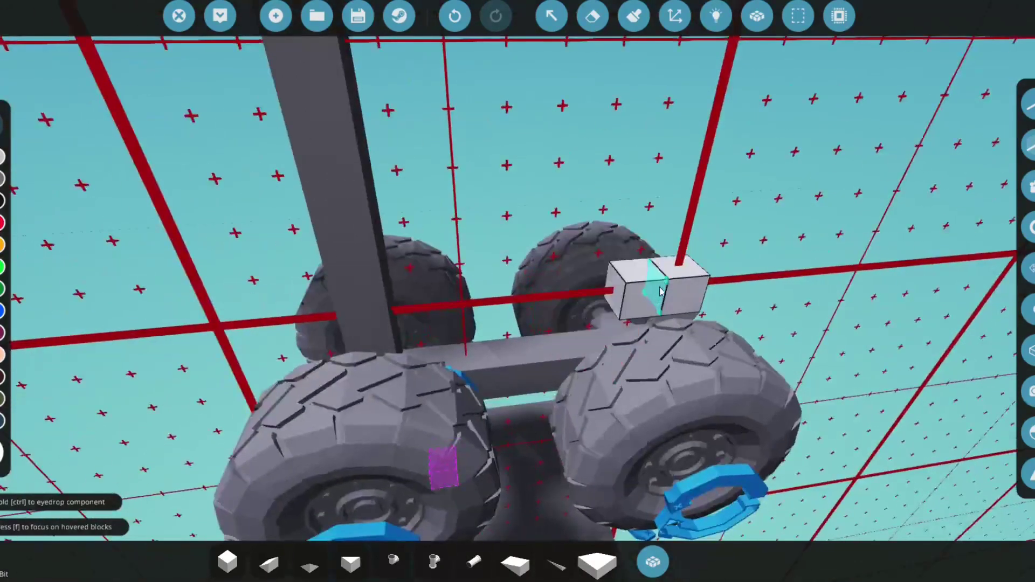
Find the Piston Suspension by searching "pist" and attach it to the pivot above the beam, pointing towards the central post.
{"action": "key", "text": "w"}
{"action": "key", "text": "Tab"}
{"action": "type", "text": "p"}
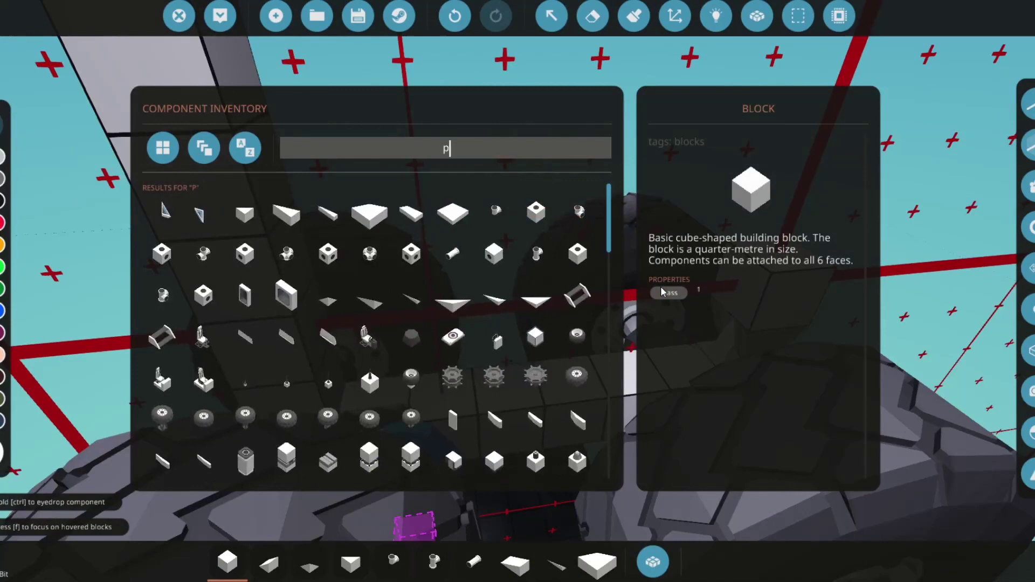
{"action": "type", "text": "ist"}
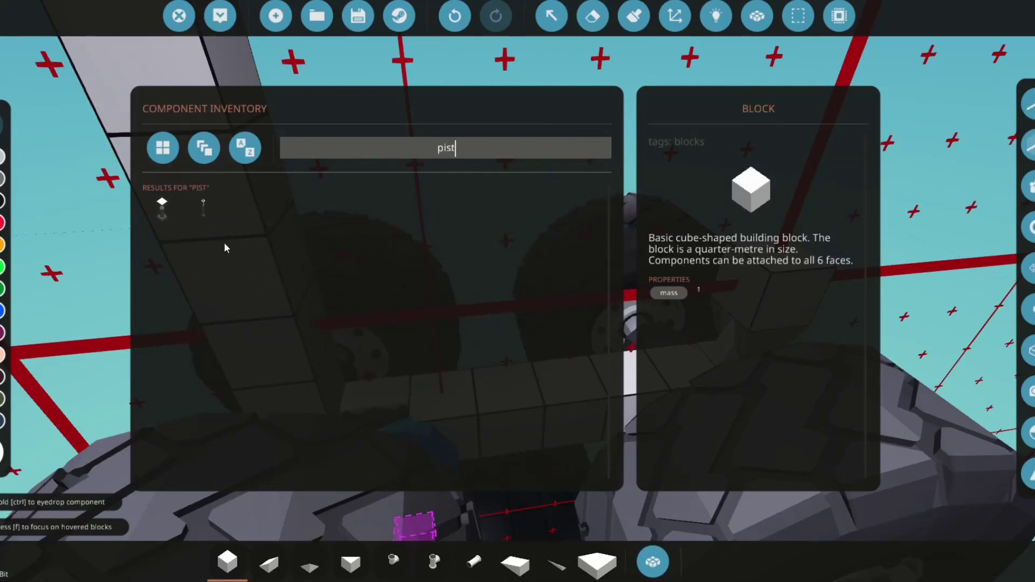
{"action": "left_click", "coordinate": [162, 208]}
{"action": "key", "text": "q"}
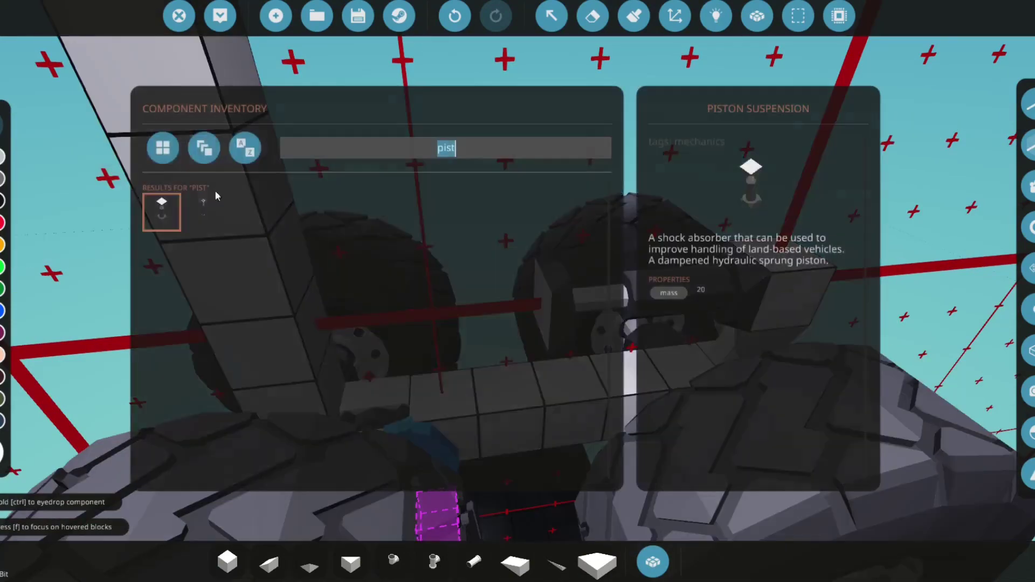
{"action": "left_click", "coordinate": [169, 217]}
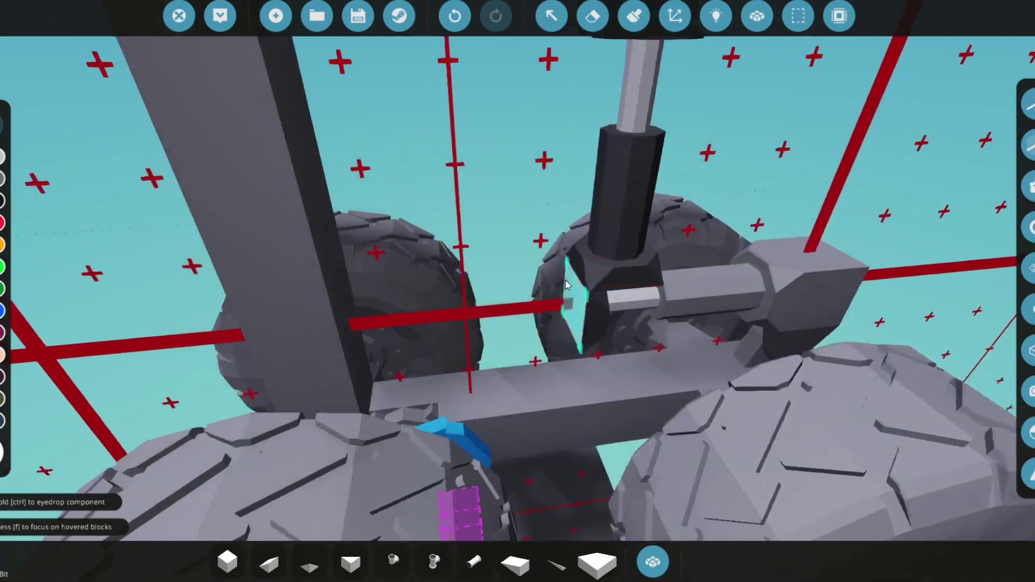
Find the Electric Connector by searching "mag" and place it on the central post, facing the piston suspension.
{"action": "key", "text": "q"}
{"action": "key", "text": "BackSpace"}
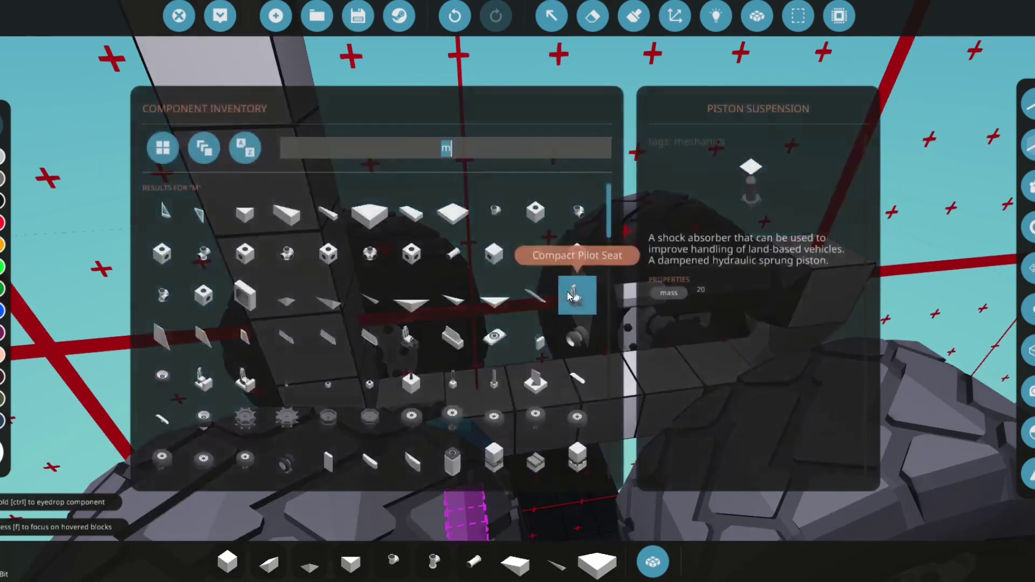
{"action": "left_click", "coordinate": [573, 295]}
{"action": "type", "text": "qmag"}
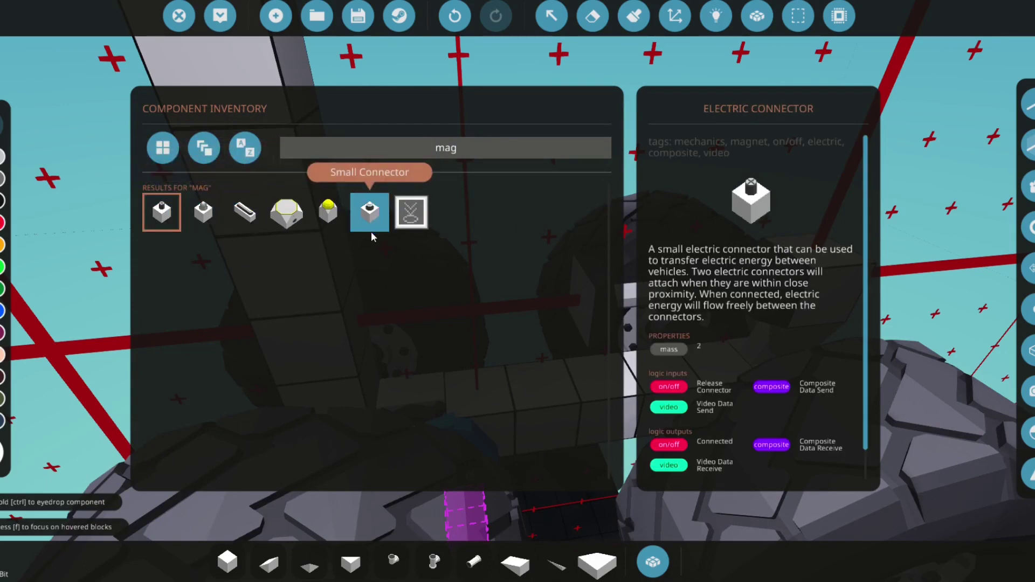
{"action": "left_click", "coordinate": [169, 214]}
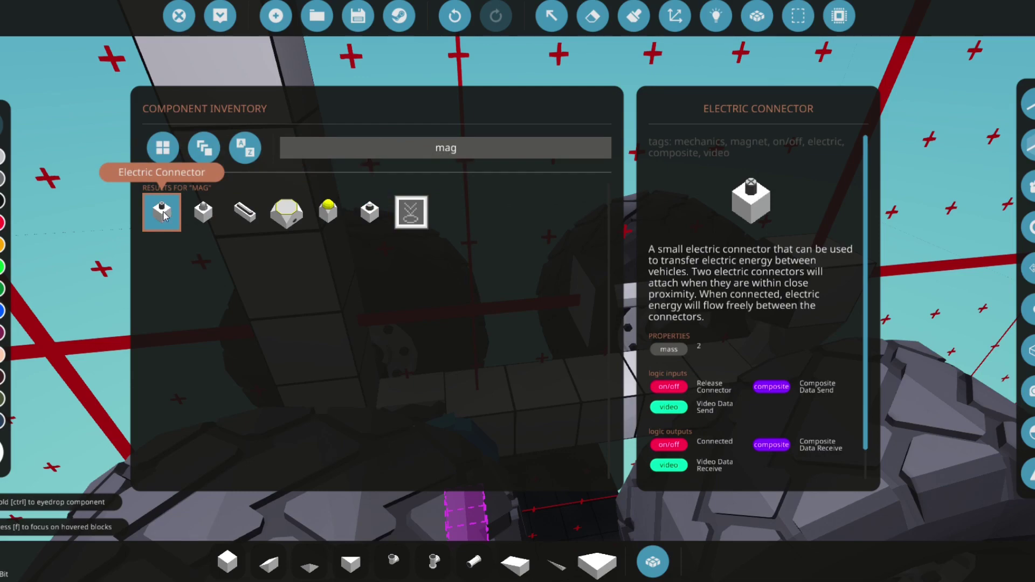
{"action": "left_click", "coordinate": [165, 216]}
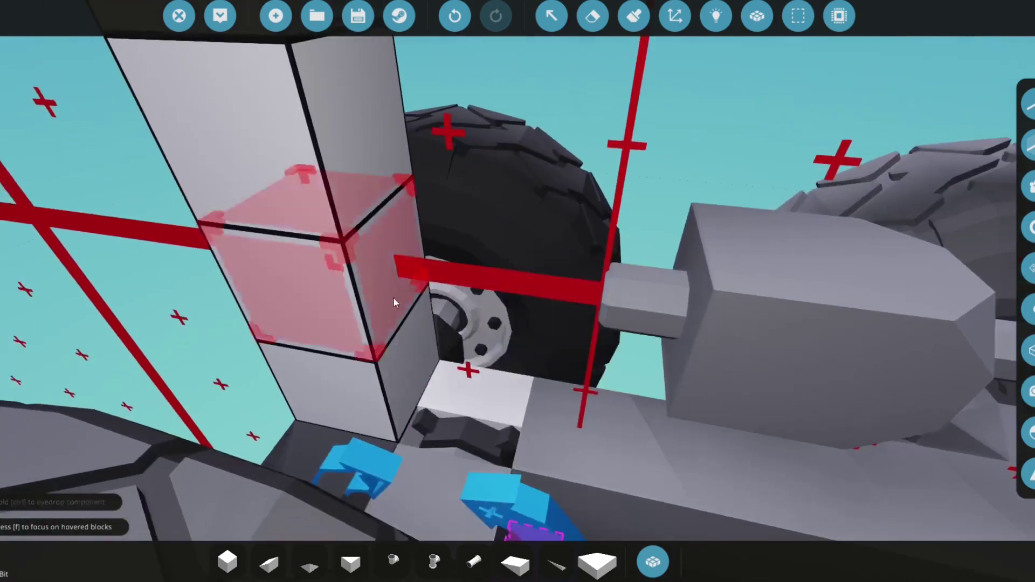
{"action": "left_click", "coordinate": [402, 306]}
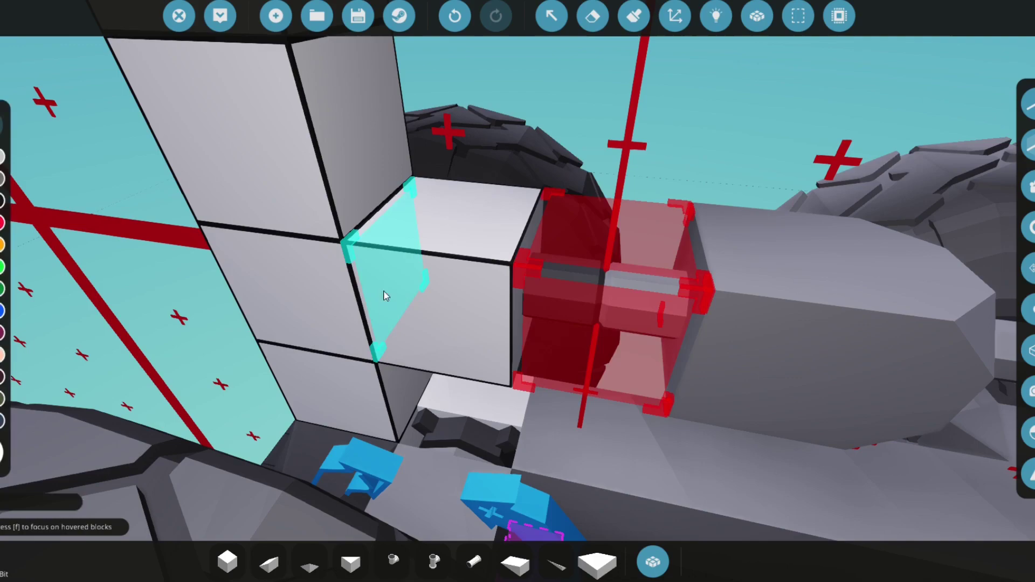
{"action": "scroll", "coordinate": [396, 310], "scroll_direction": "down", "scroll_amount": 10}
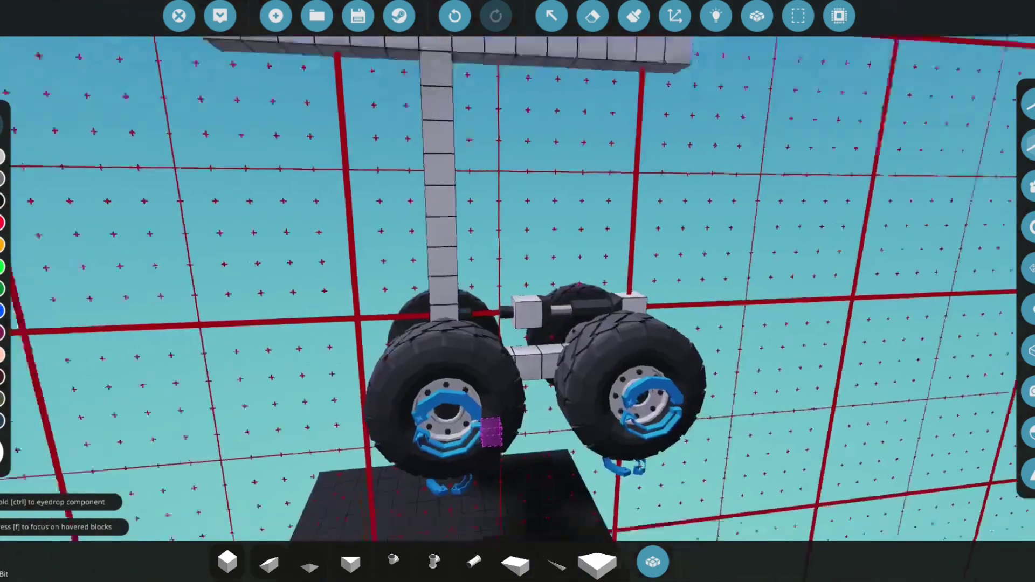
{"action": "scroll", "coordinate": [528, 264], "scroll_direction": "up", "scroll_amount": 4}
{"action": "scroll", "coordinate": [536, 233], "scroll_direction": "up", "scroll_amount": 5}
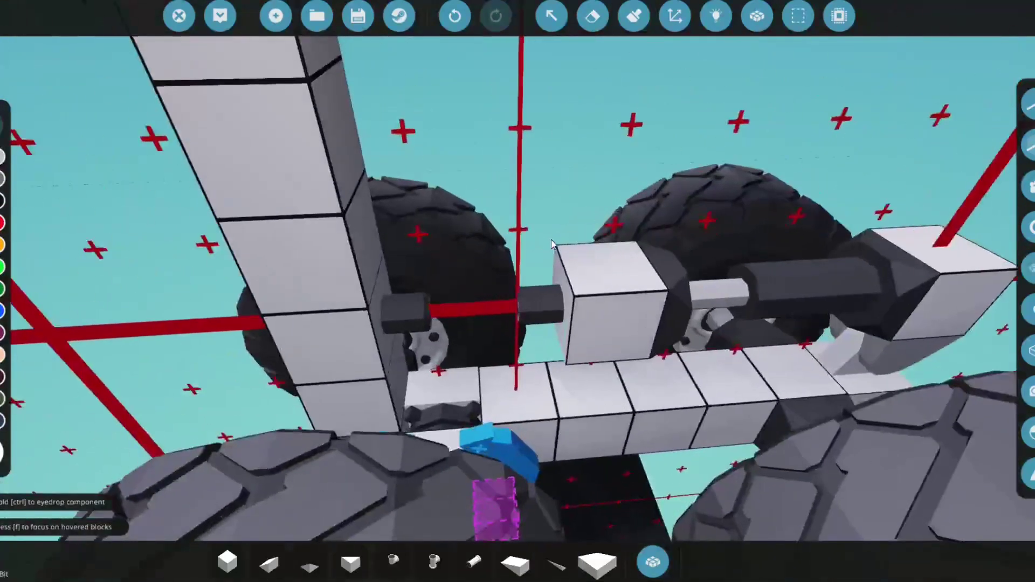
{"action": "scroll", "coordinate": [547, 241], "scroll_direction": "down", "scroll_amount": 3}
{"action": "scroll", "coordinate": [547, 240], "scroll_direction": "up", "scroll_amount": 1}
{"action": "left_click", "coordinate": [716, 234]}
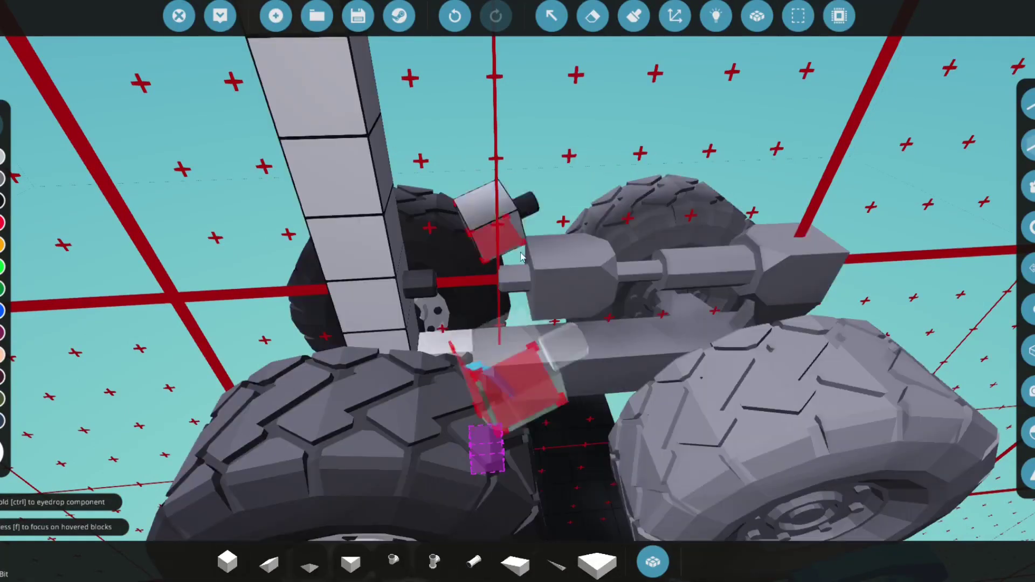
{"action": "left_click", "coordinate": [764, 253]}
{"action": "left_click", "coordinate": [822, 262]}
{"action": "left_click", "coordinate": [777, 242]}
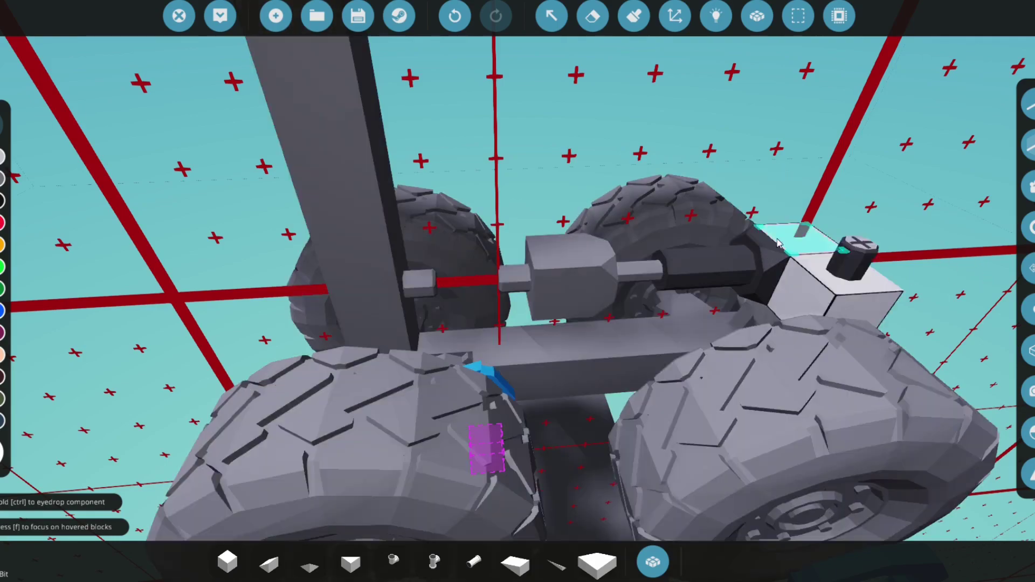
{"action": "key", "text": "d"}
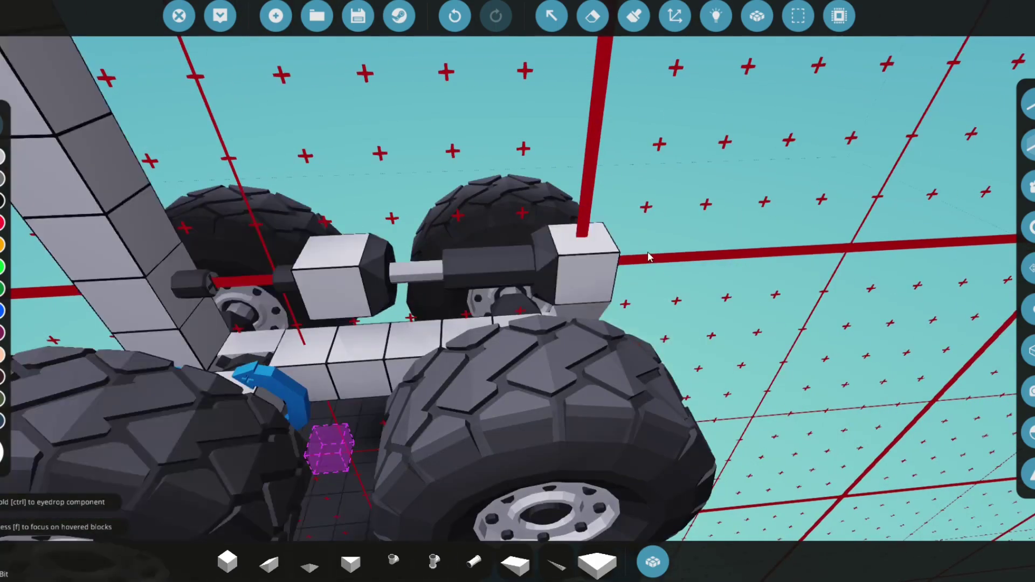
Show the world surrounding the workbench and move the whole vehicle vertically down towards the hangar floor.
{"action": "key", "text": "s"}
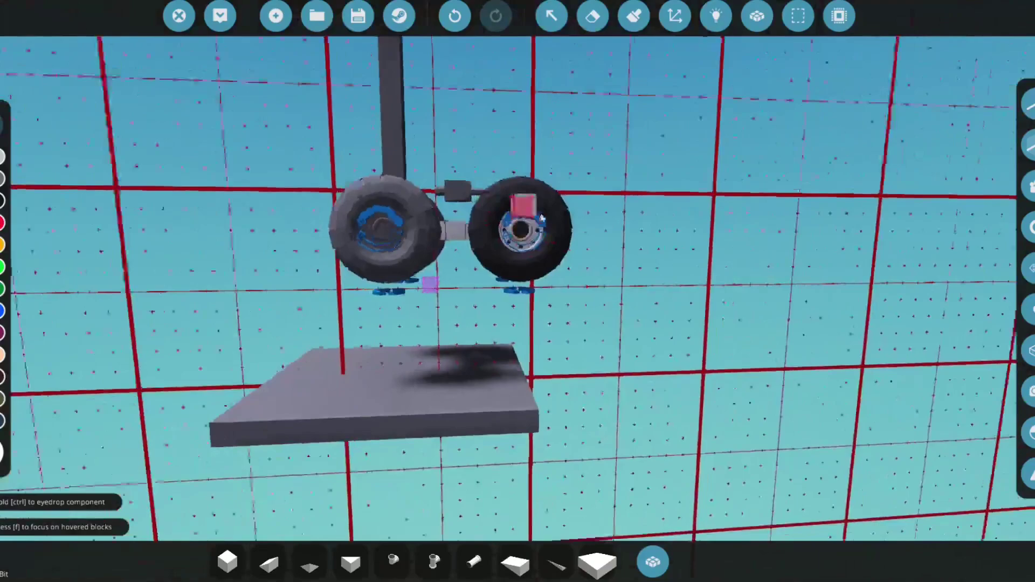
{"action": "key", "text": "s"}
{"action": "key", "text": "w"}
{"action": "key", "text": "s"}
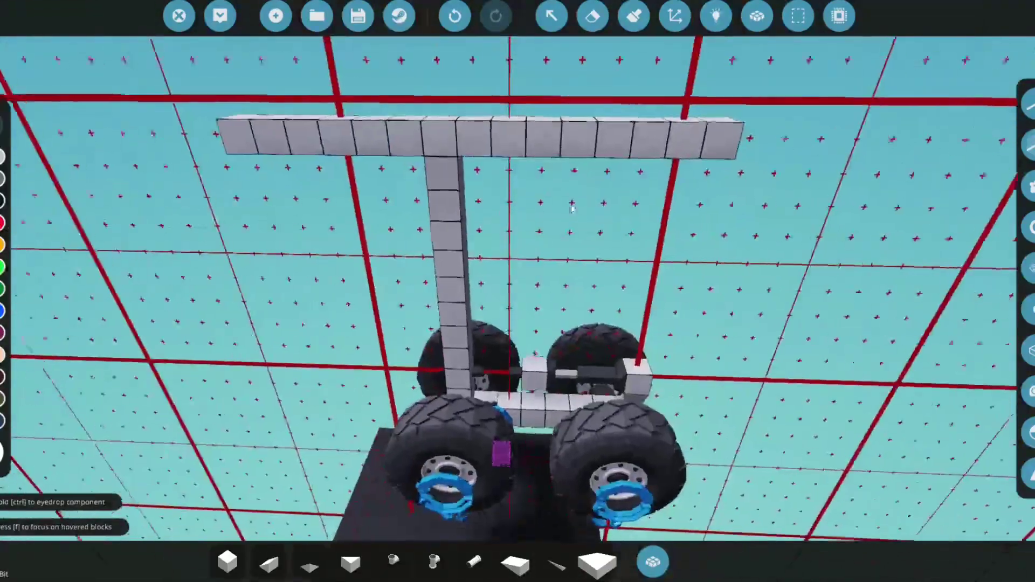
{"action": "left_click_drag", "start_coordinate": [572, 210], "coordinate": [555, 222]}
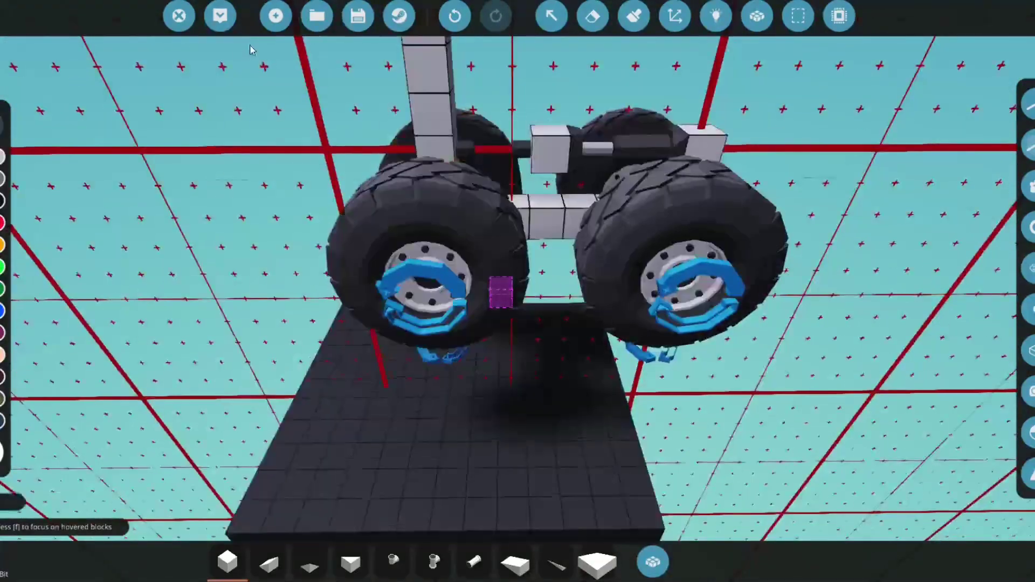
{"action": "key", "text": "s"}
{"action": "key", "text": "w"}
{"action": "left_click", "coordinate": [1029, 433]}
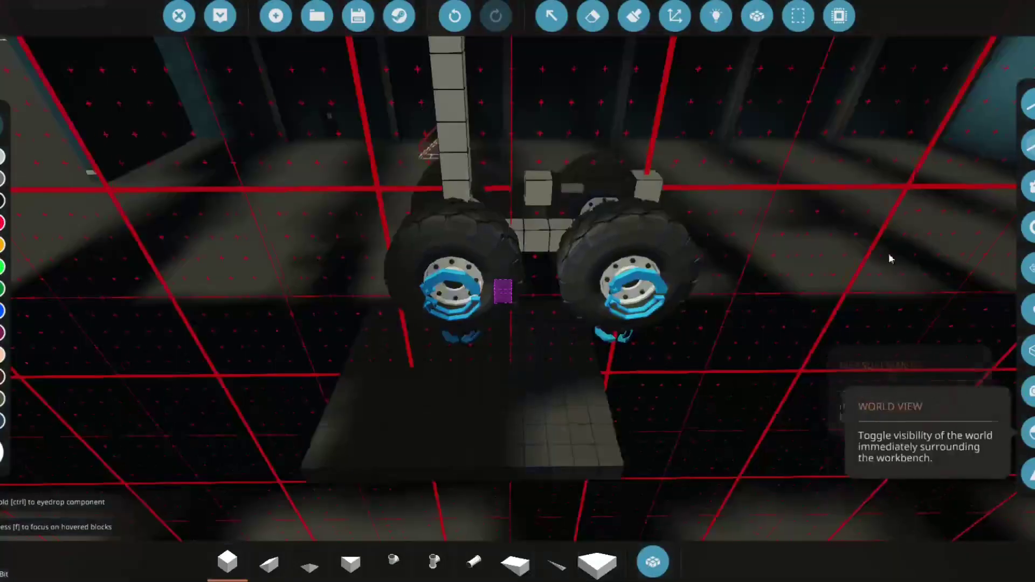
{"action": "key", "text": "s"}
{"action": "left_click", "coordinate": [676, 19]}
{"action": "left_click_drag", "start_coordinate": [491, 205], "coordinate": [501, 304]}
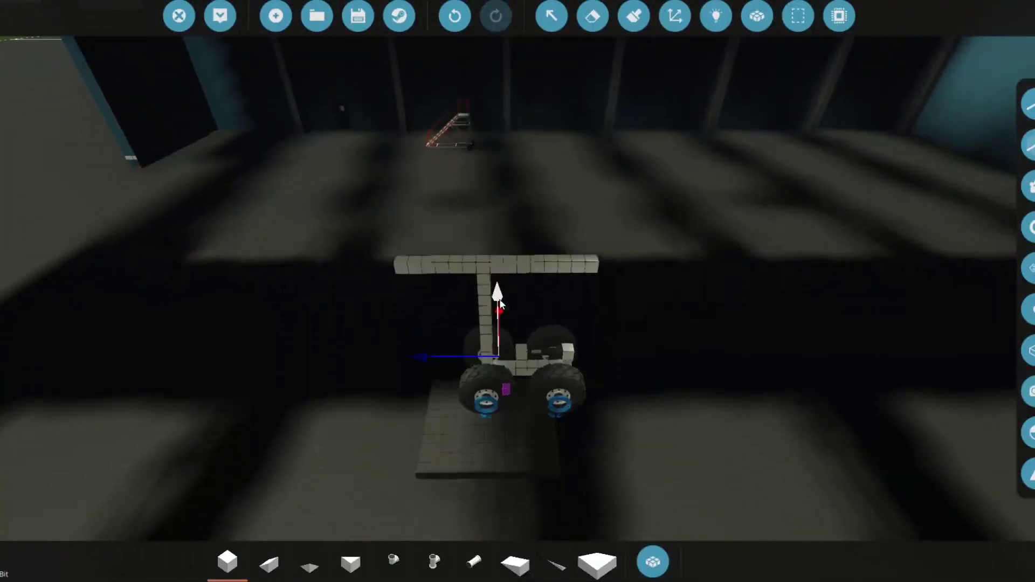
Spawn the vehicle in the world to test it, and return it to the workbench.
{"action": "left_click", "coordinate": [232, 27]}
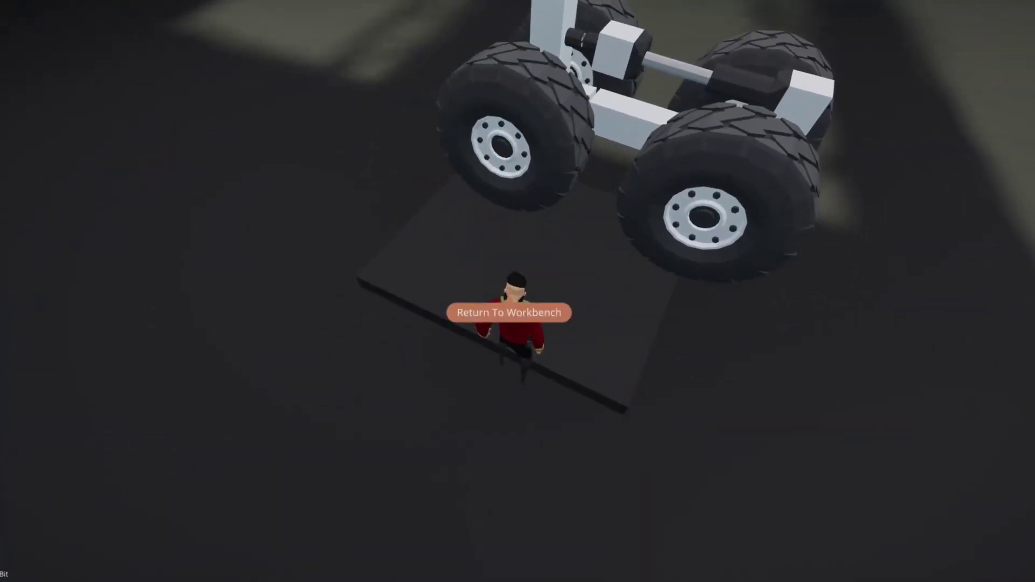
{"action": "left_click", "coordinate": [509, 313]}
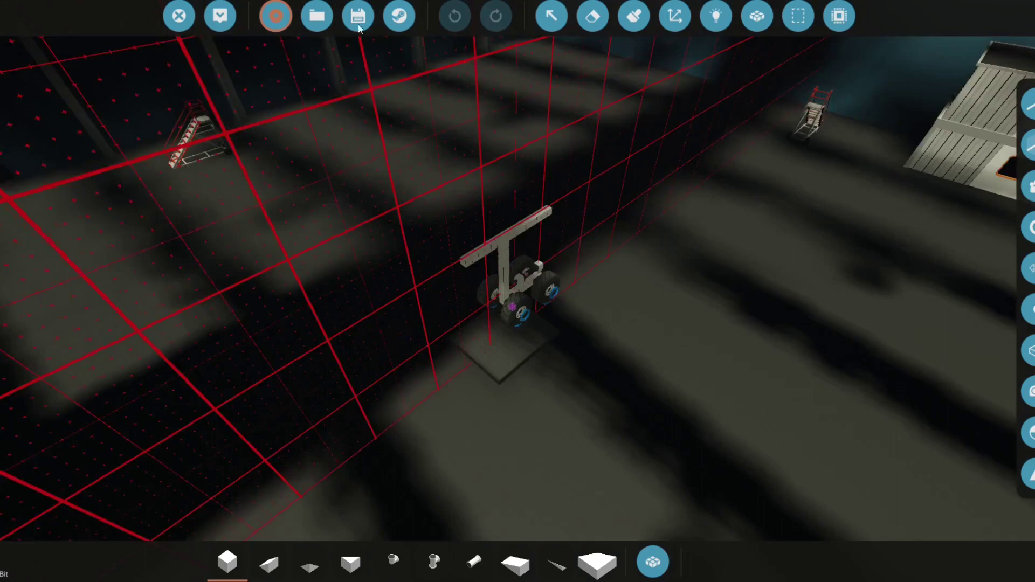
Fill the gap above the bottom block of the central post with a basic block and test-spawn the vehicle.
{"action": "scroll", "coordinate": [526, 274], "scroll_direction": "up", "scroll_amount": 6}
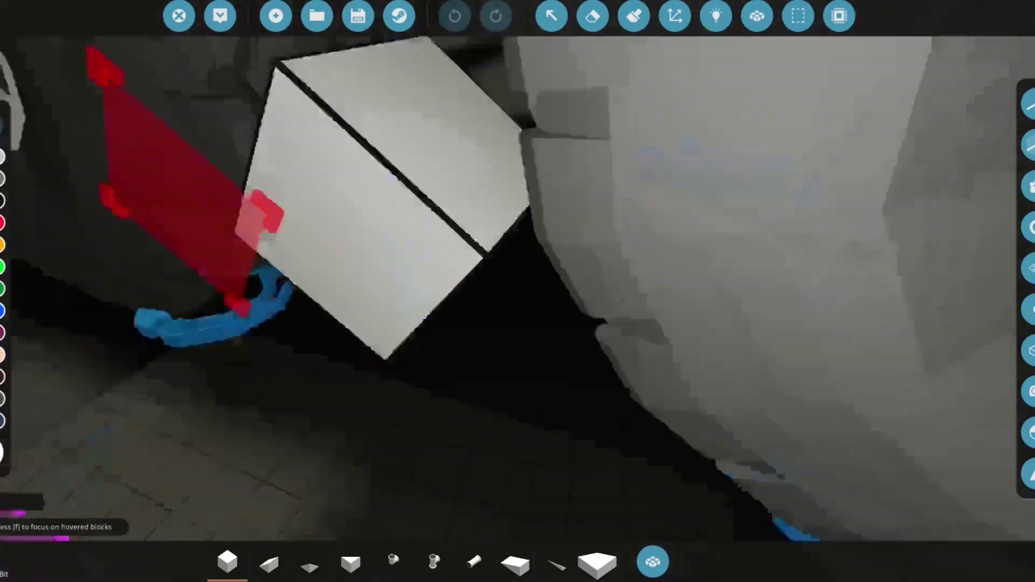
{"action": "scroll", "coordinate": [479, 266], "scroll_direction": "up", "scroll_amount": 4}
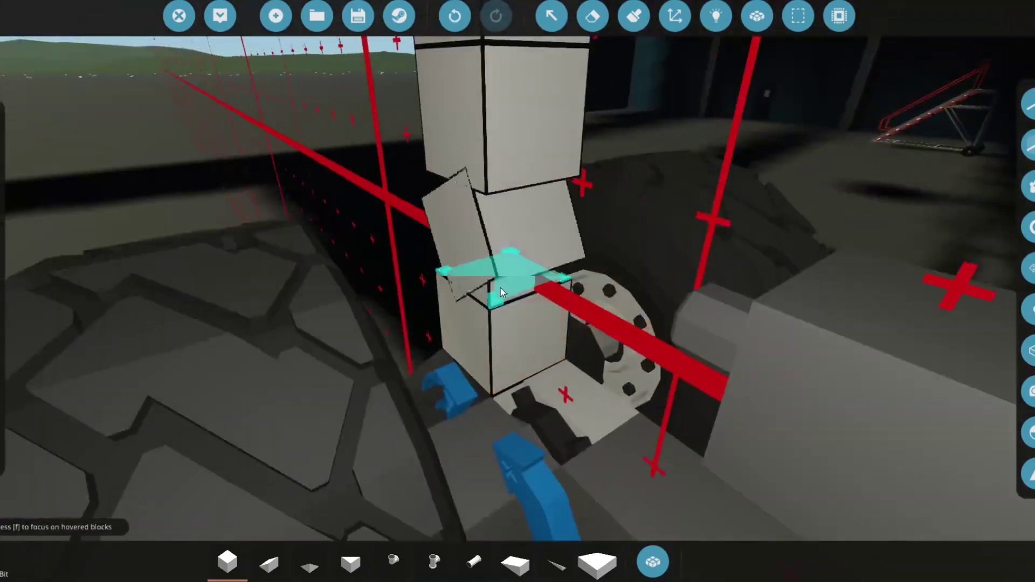
{"action": "left_click", "coordinate": [501, 288]}
{"action": "scroll", "coordinate": [334, 227], "scroll_direction": "down", "scroll_amount": 5}
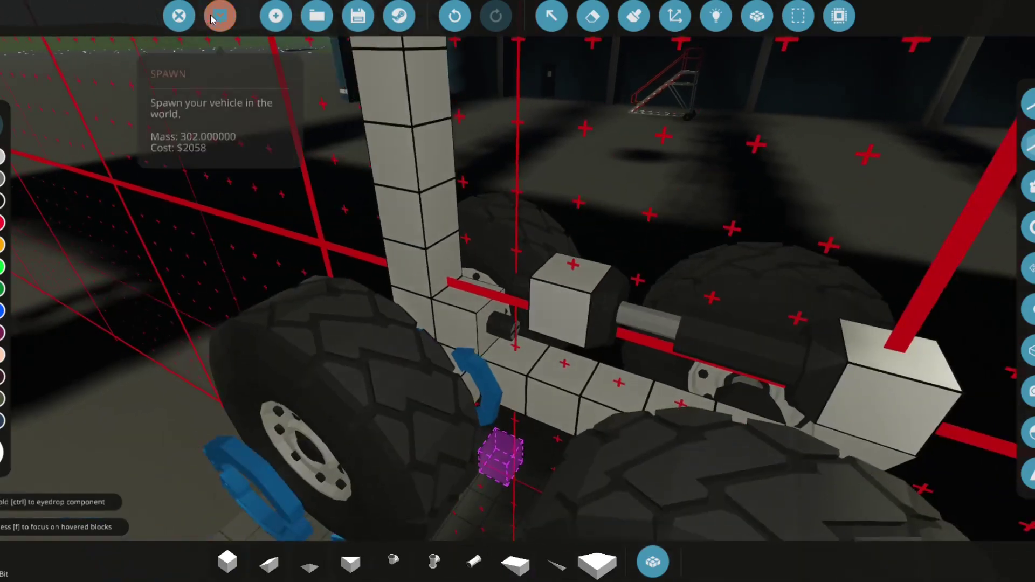
{"action": "left_click", "coordinate": [212, 19]}
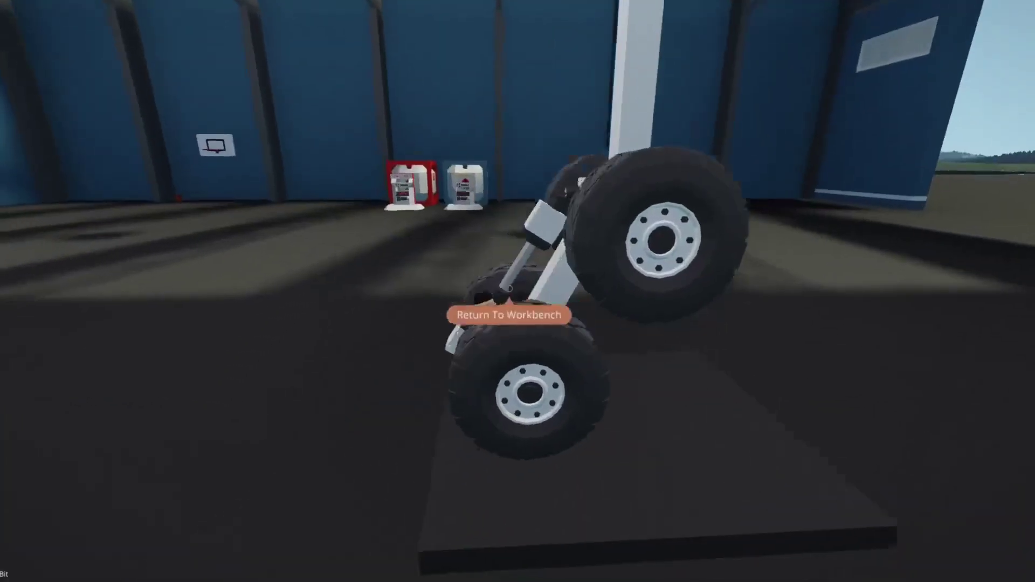
{"action": "key", "text": "Tab"}
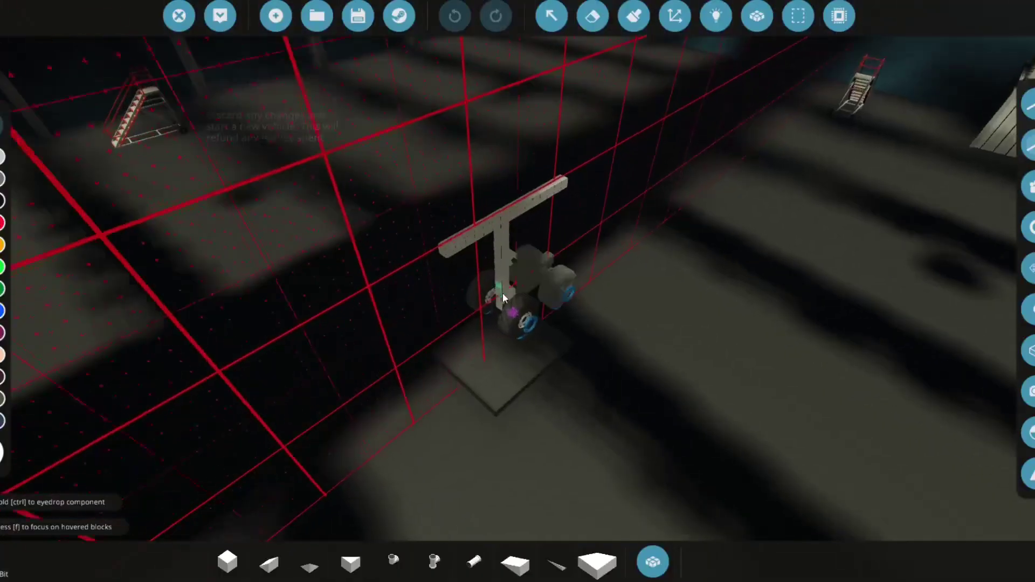
Delete the large base platform below the wheels and shift the remaining vehicle along the vertical axis.
{"action": "key", "text": "d"}
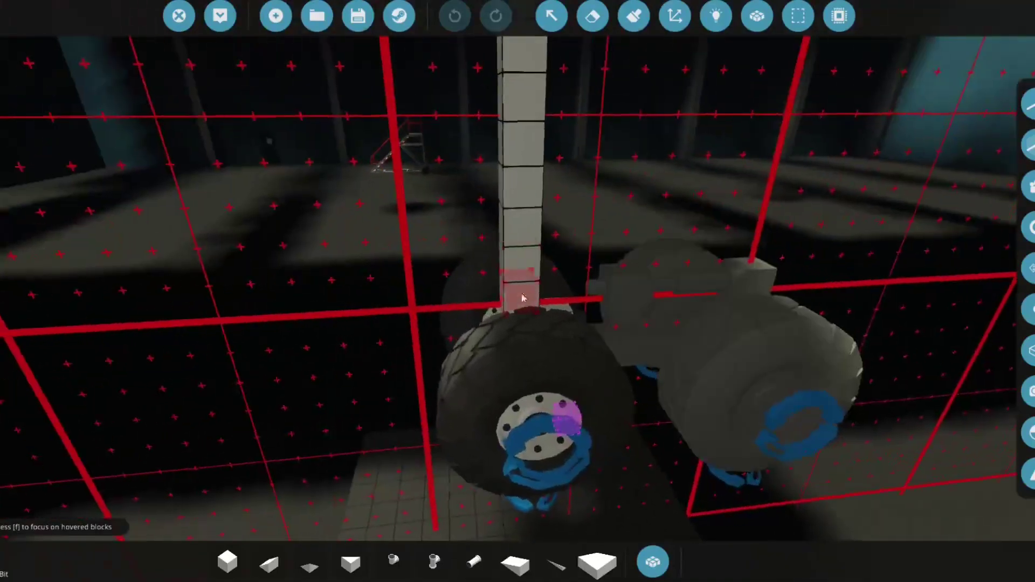
{"action": "key", "text": "s"}
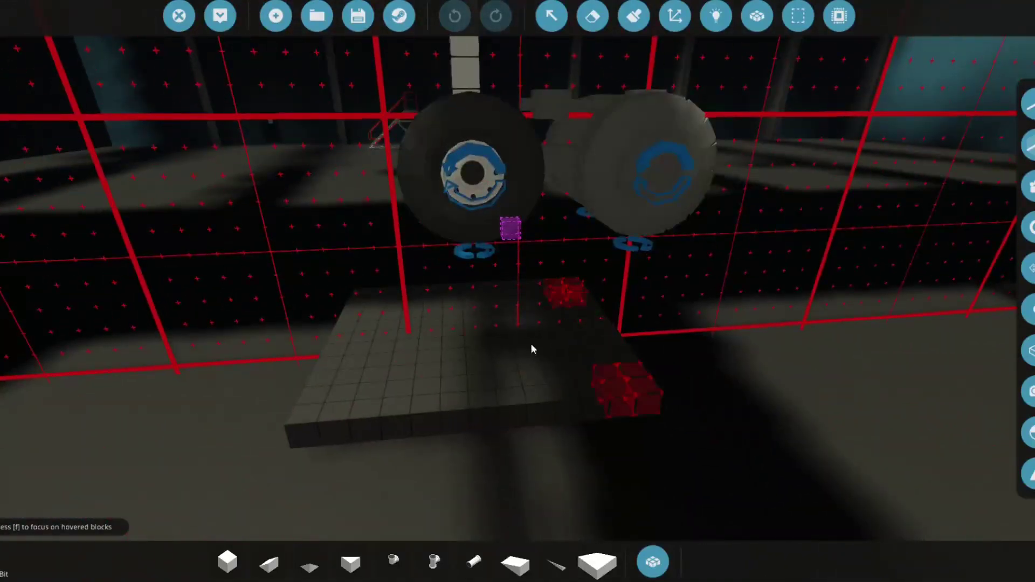
{"action": "key", "text": "w"}
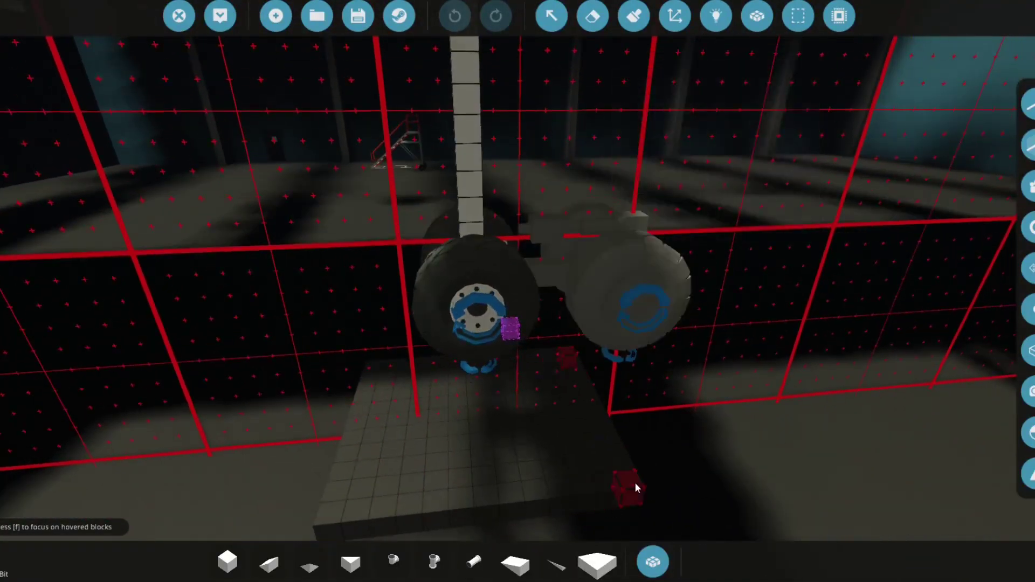
{"action": "left_click_drag", "start_coordinate": [373, 379], "coordinate": [372, 378]}
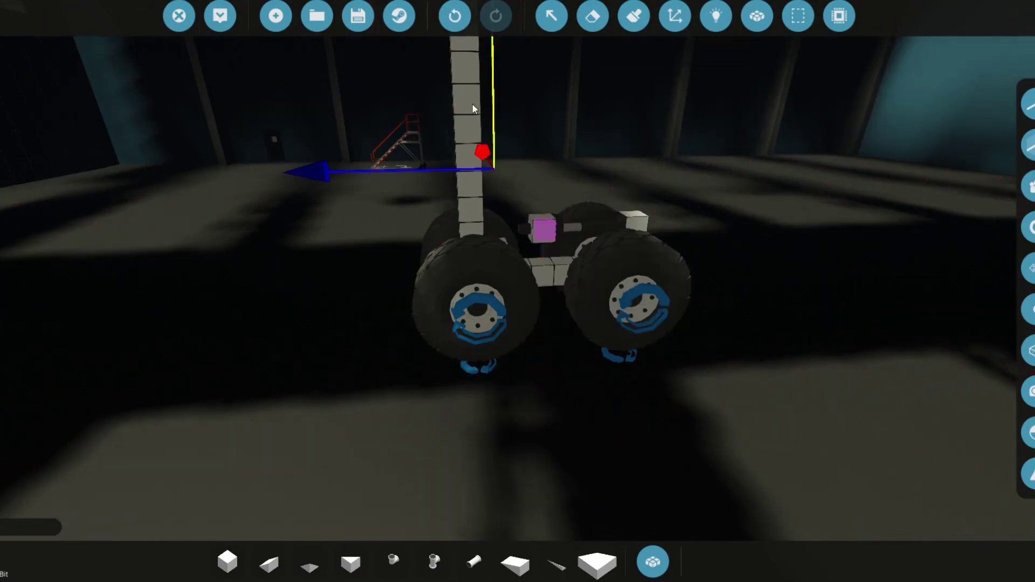
Spawn the vehicle, inspect its post and wheels up close with the free camera, and go back to the workbench.
{"action": "left_click", "coordinate": [234, 21]}
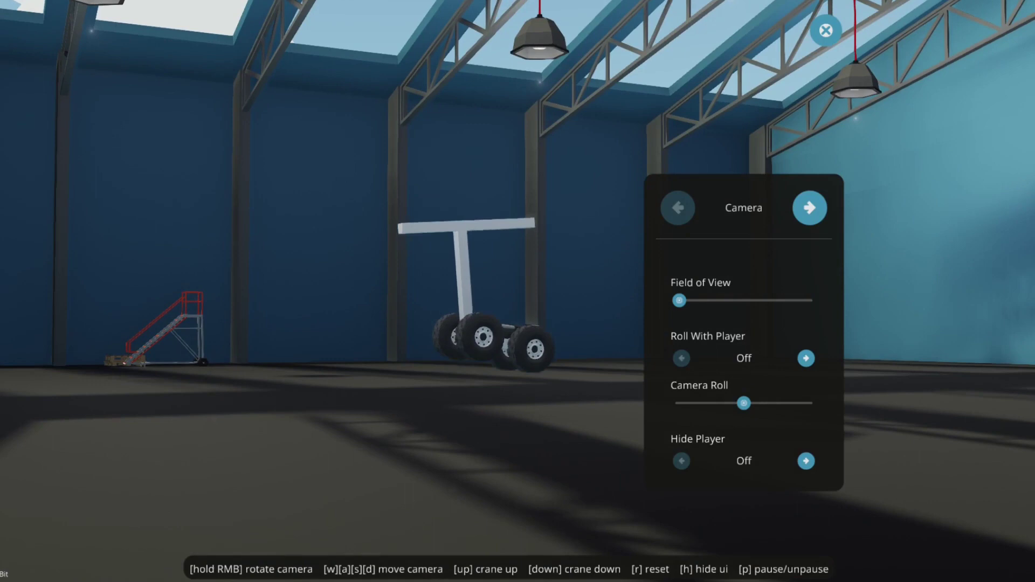
{"action": "key", "text": "w"}
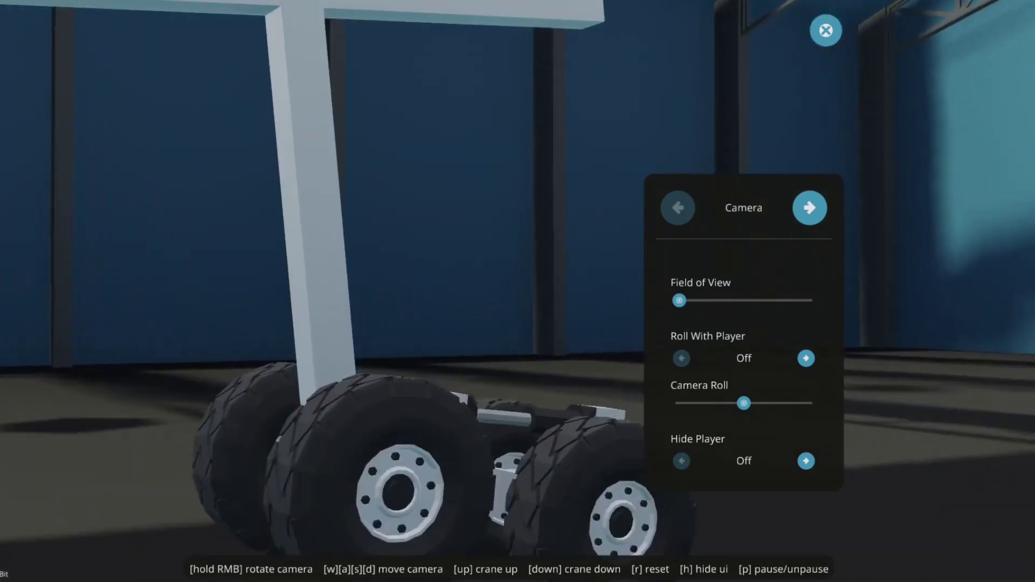
{"action": "key", "text": "Escape"}
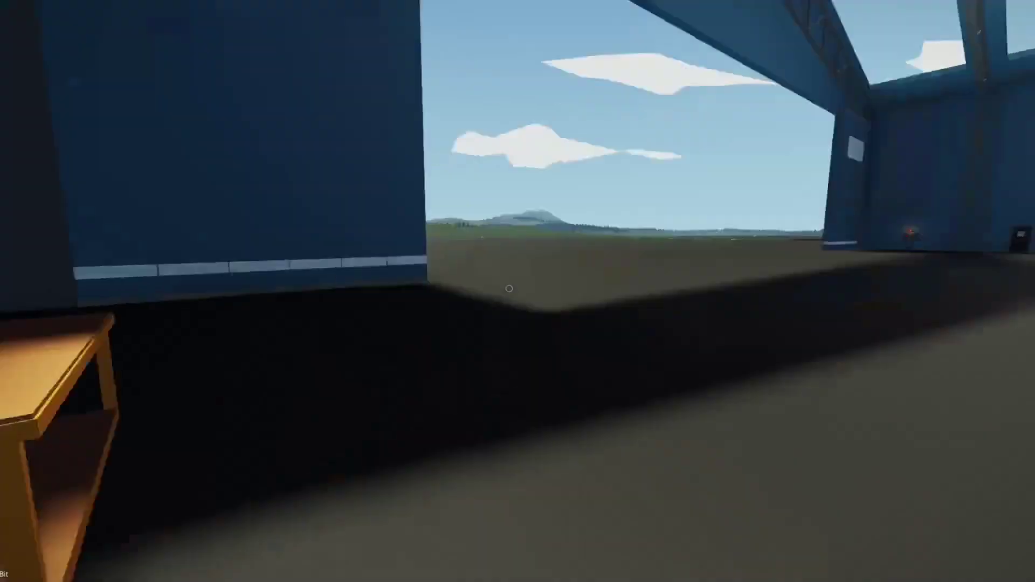
{"action": "key", "text": "f"}
{"action": "key", "text": "w"}
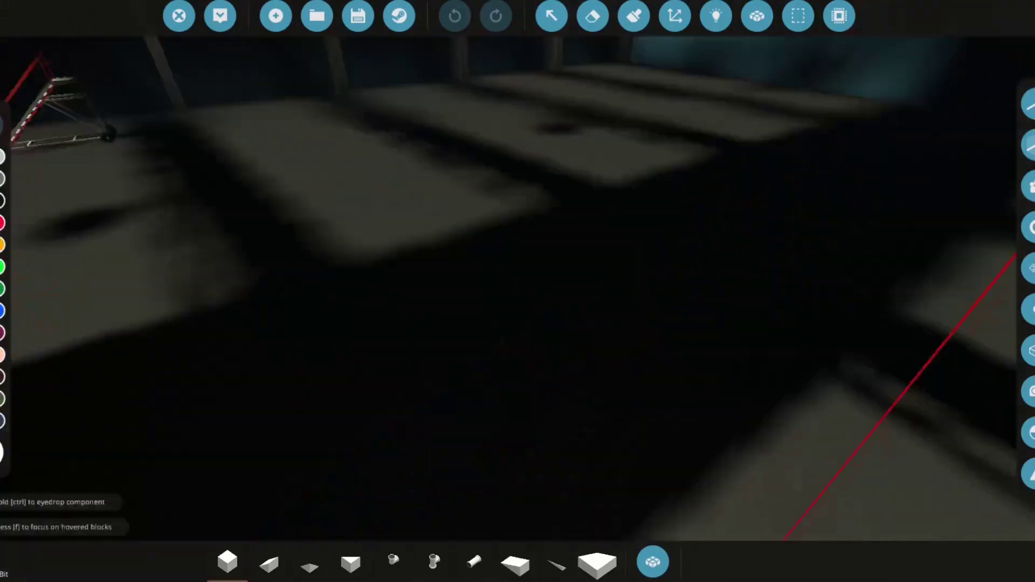
Build a one-block-wide vertical leg hanging down from the end of the top beam nearest the central post.
{"action": "key", "text": "a"}
{"action": "key", "text": "s"}
{"action": "left_click_drag", "start_coordinate": [797, 235], "coordinate": [592, 239]}
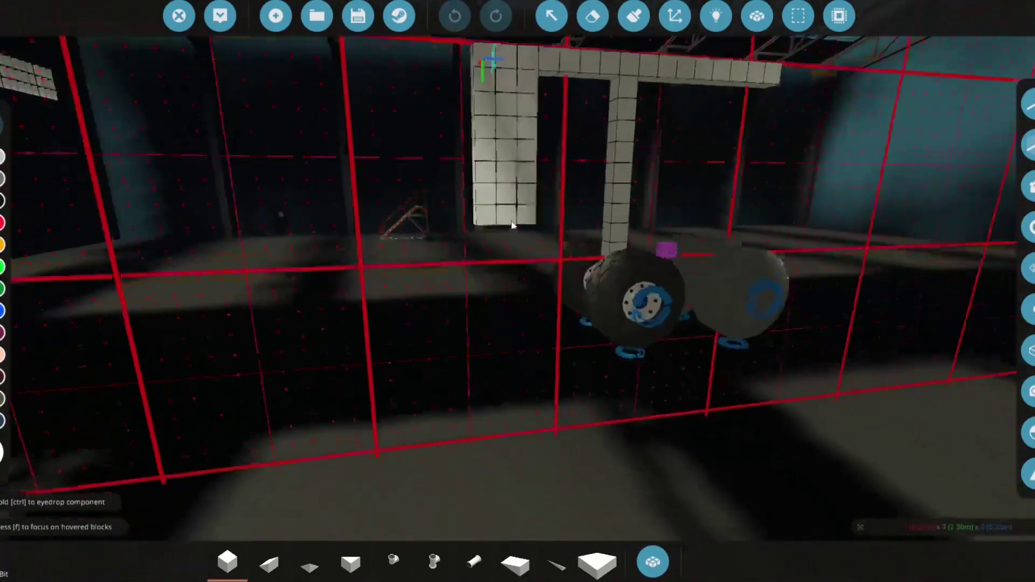
{"action": "key", "text": "s"}
{"action": "left_click_drag", "start_coordinate": [512, 225], "coordinate": [481, 160]}
Extend the top beam with a long row of blocks beyond its end on the suspension side.
{"action": "key", "text": "w"}
{"action": "key", "text": "d"}
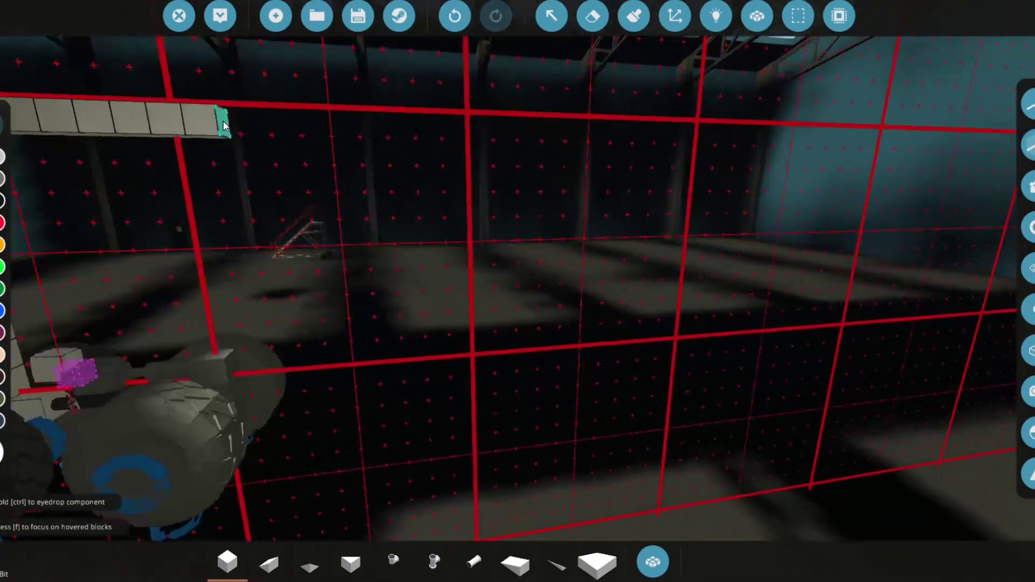
{"action": "left_click", "coordinate": [566, 146]}
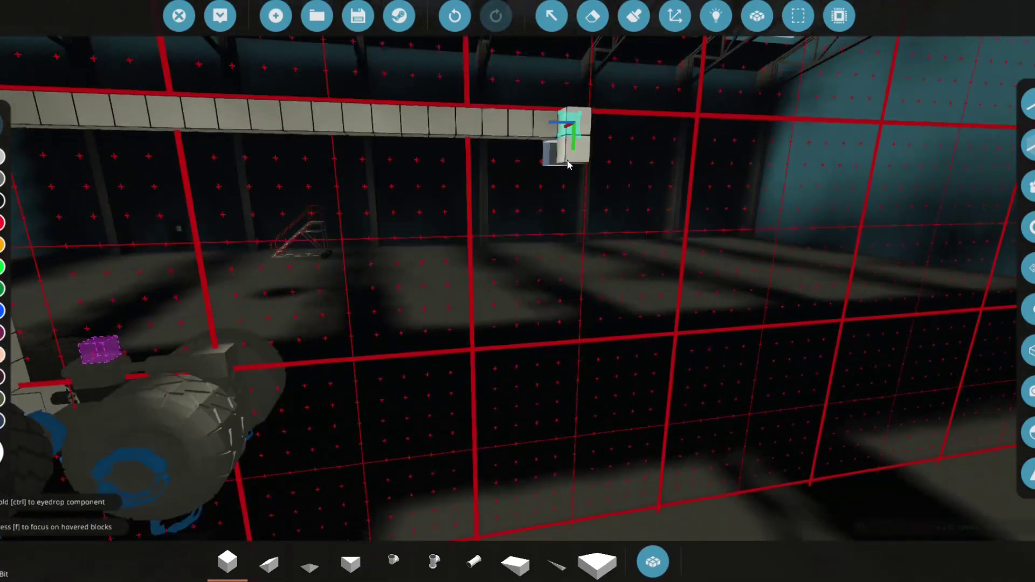
Build a vertical leg 10 blocks (2.50 m) long down from the extended end of the top beam.
{"action": "left_click_drag", "start_coordinate": [566, 147], "coordinate": [568, 147]}
{"action": "key", "text": "ctrl+z"}
{"action": "key", "text": "s"}
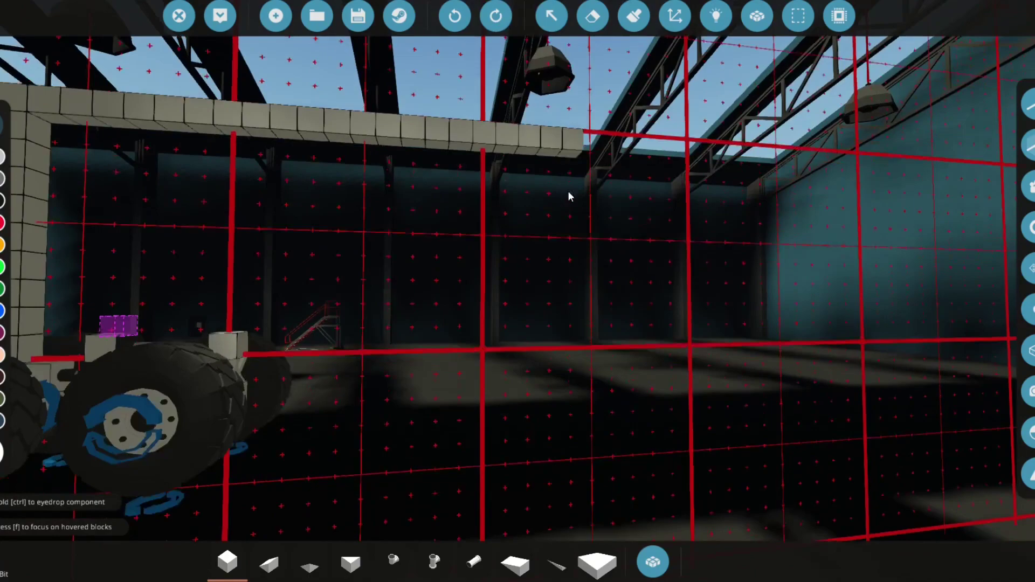
{"action": "key", "text": "w"}
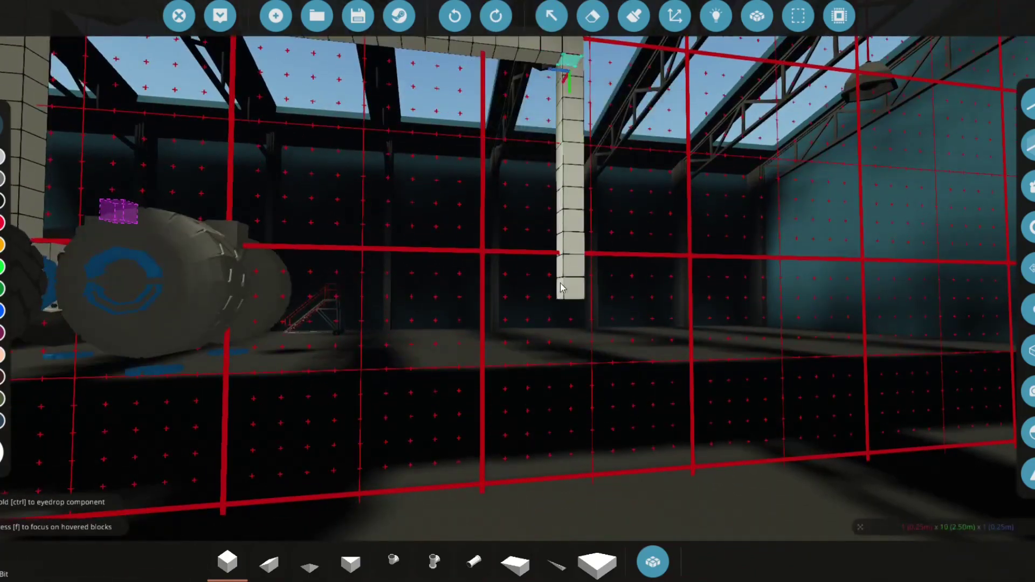
{"action": "left_click_drag", "start_coordinate": [561, 299], "coordinate": [560, 297]}
Build long one-block-wide horizontal feet across the lower ends of the two outer legs, using rows 25 blocks (6.25 m) long.
{"action": "scroll", "coordinate": [556, 296], "scroll_direction": "down", "scroll_amount": 5}
{"action": "key", "text": "a"}
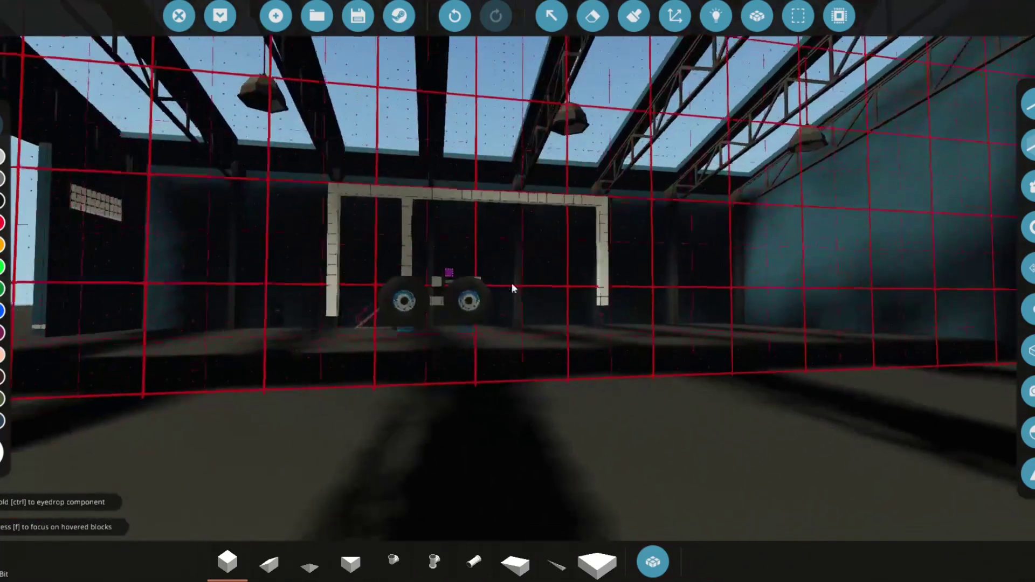
{"action": "scroll", "coordinate": [539, 278], "scroll_direction": "up", "scroll_amount": 3}
{"action": "key", "text": "s"}
{"action": "scroll", "coordinate": [641, 238], "scroll_direction": "up", "scroll_amount": 2}
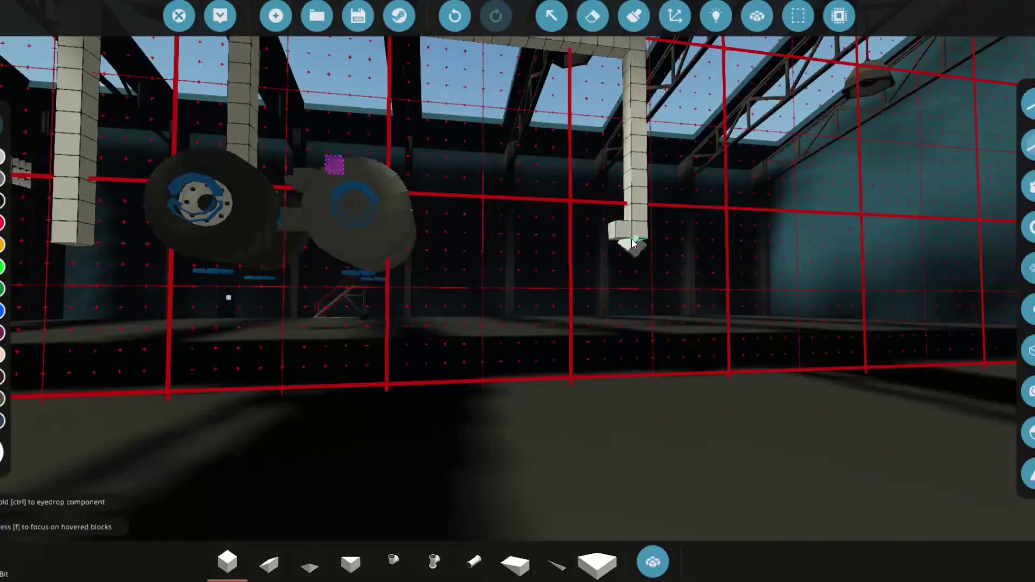
{"action": "left_click_drag", "start_coordinate": [519, 238], "coordinate": [938, 312]}
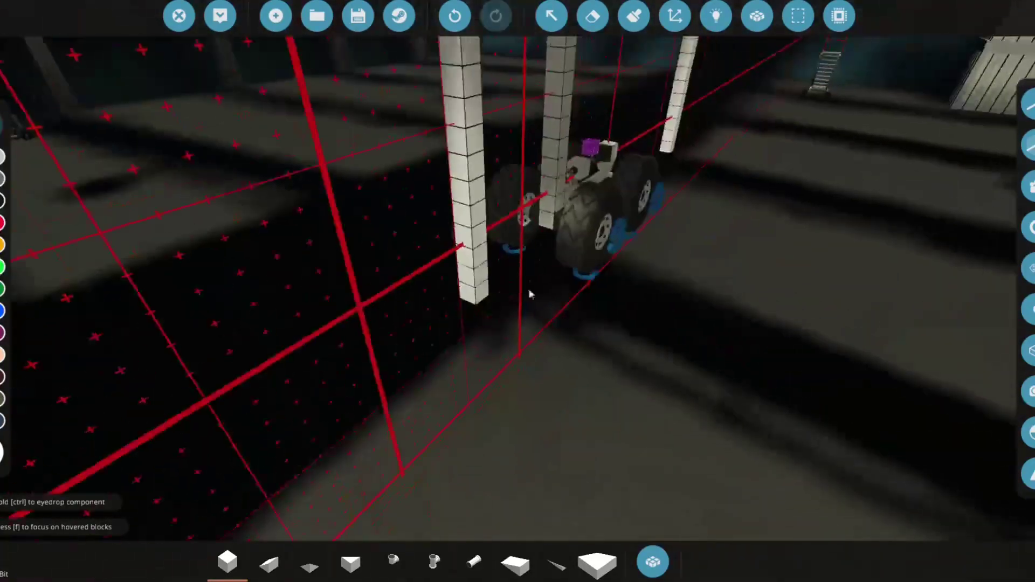
{"action": "type", "text": "qwe"}
{"action": "left_click", "coordinate": [498, 311]}
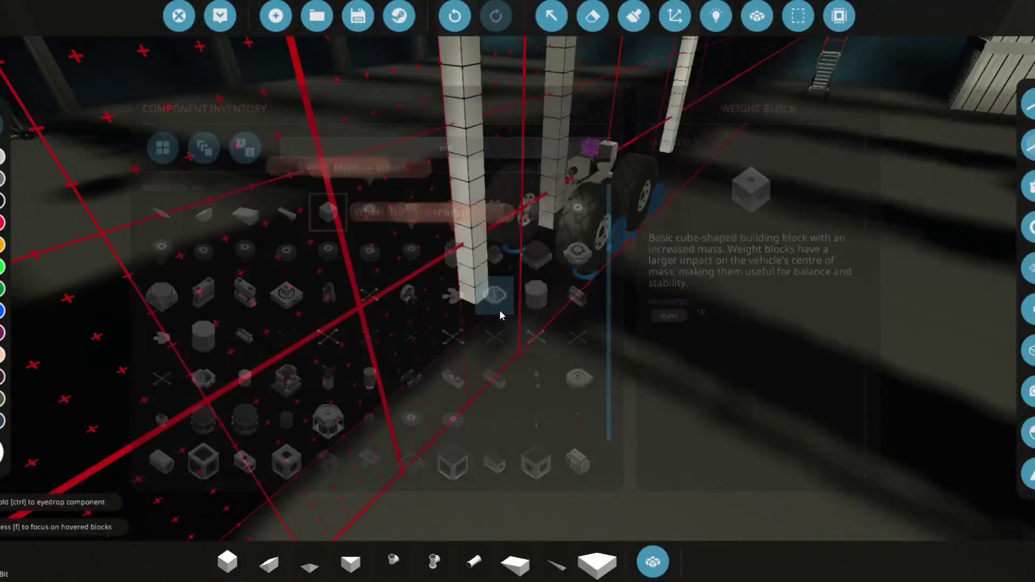
{"action": "left_click_drag", "start_coordinate": [488, 295], "coordinate": [596, 326]}
{"action": "key", "text": "w"}
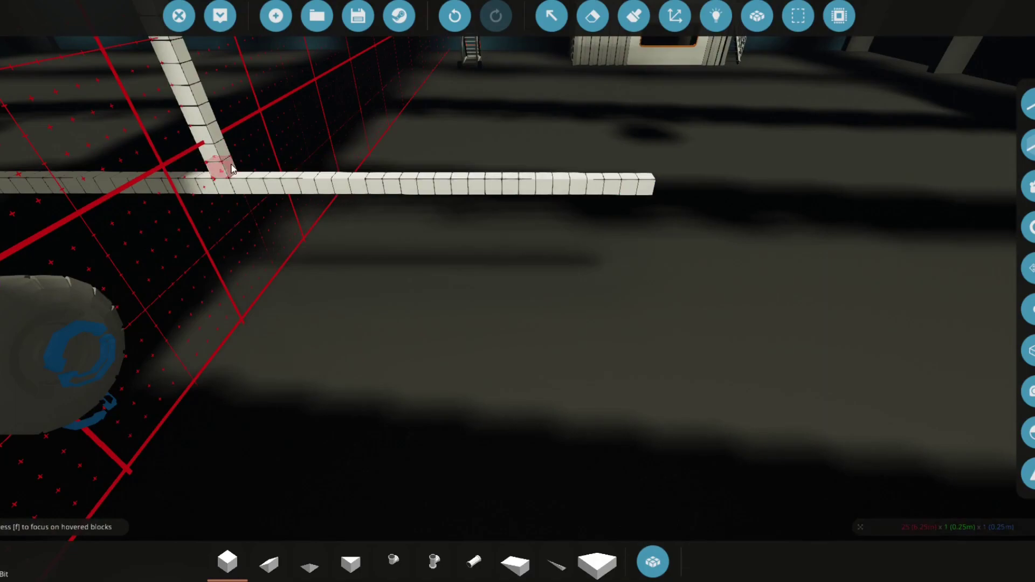
Cover the top of the frame with a wide, flat rectangular deck of weight blocks.
{"action": "key", "text": "q"}
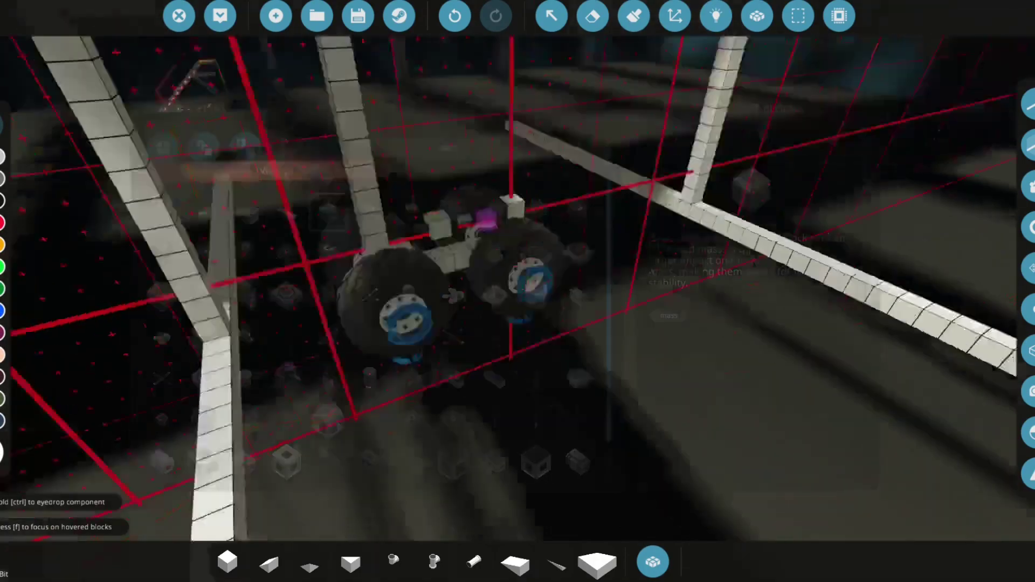
{"action": "left_click_drag", "start_coordinate": [477, 390], "coordinate": [572, 380]}
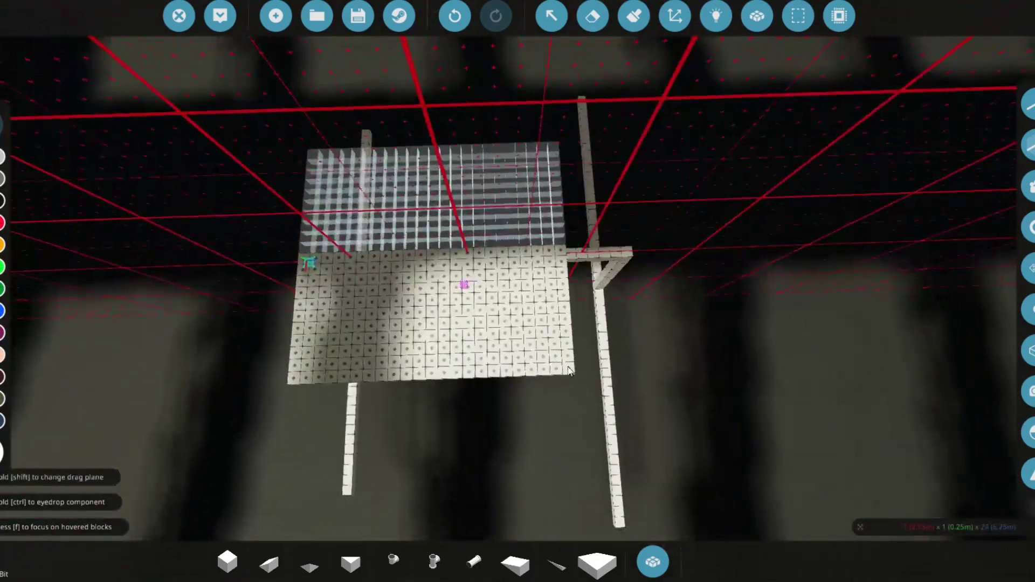
Spawn the vehicle and inspect the framed suspension from the side with the free camera.
{"action": "left_click", "coordinate": [220, 17]}
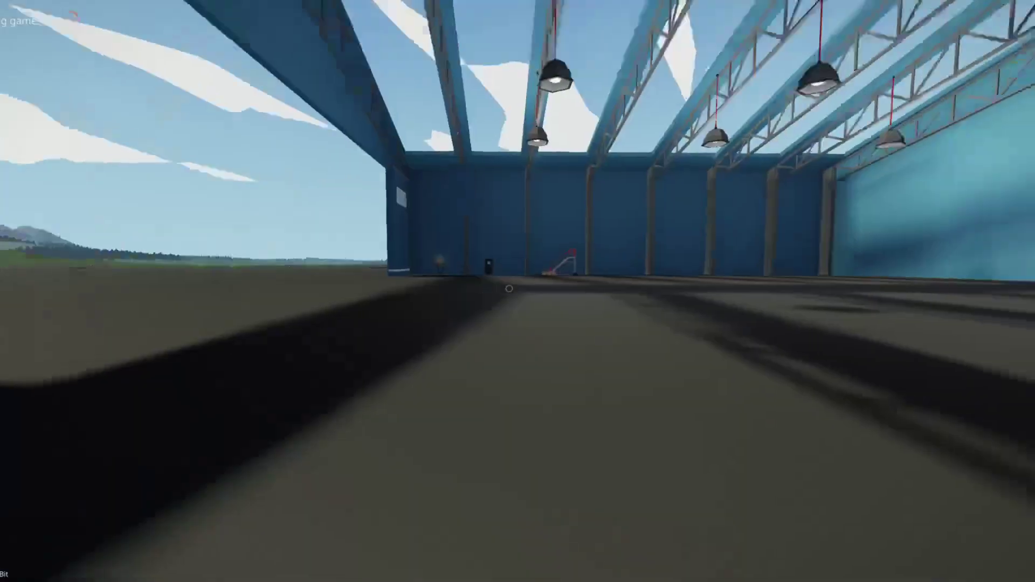
{"action": "key", "text": "w"}
{"action": "key", "text": "d"}
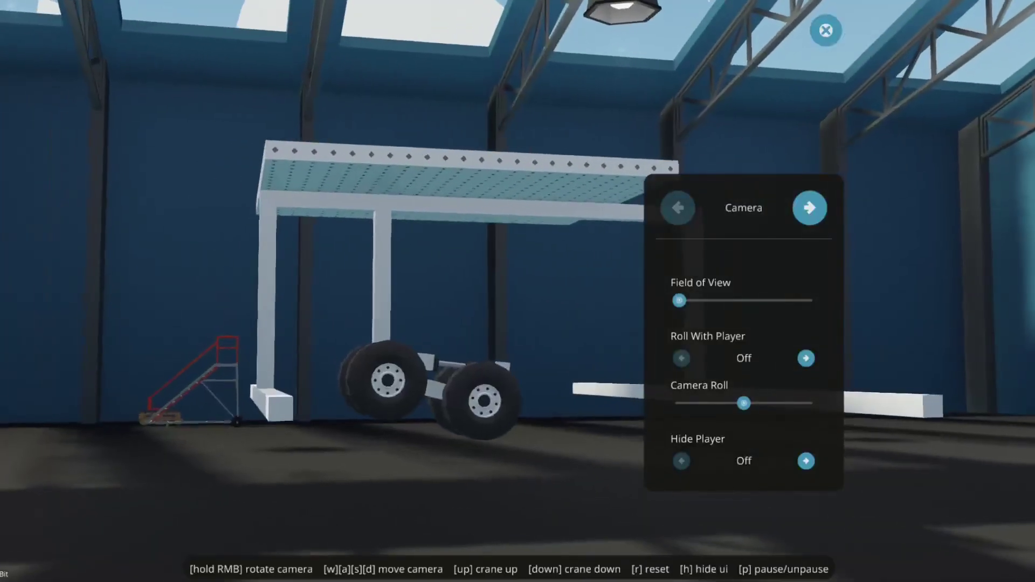
{"action": "key", "text": "Up"}
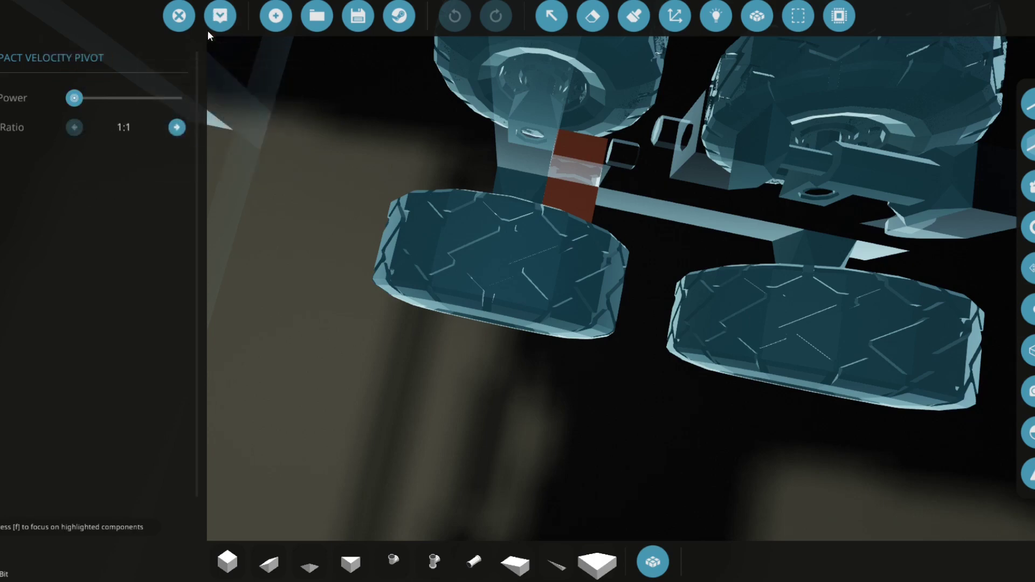
Respawn the vehicle, examine the pivoted beam and wheels up close, and return to the workbench.
{"action": "left_click", "coordinate": [220, 16]}
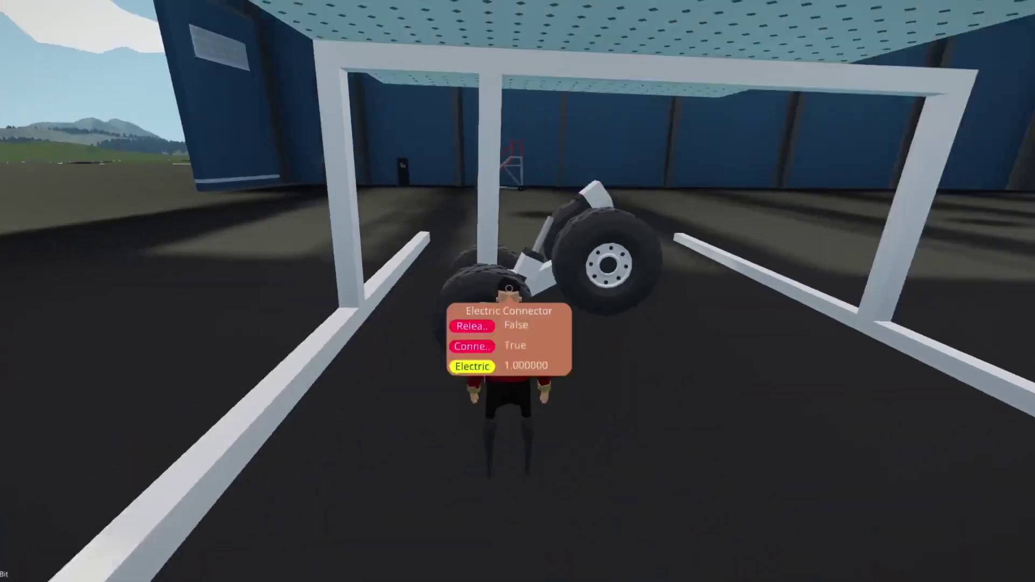
{"action": "key", "text": "Tab"}
{"action": "key", "text": "w"}
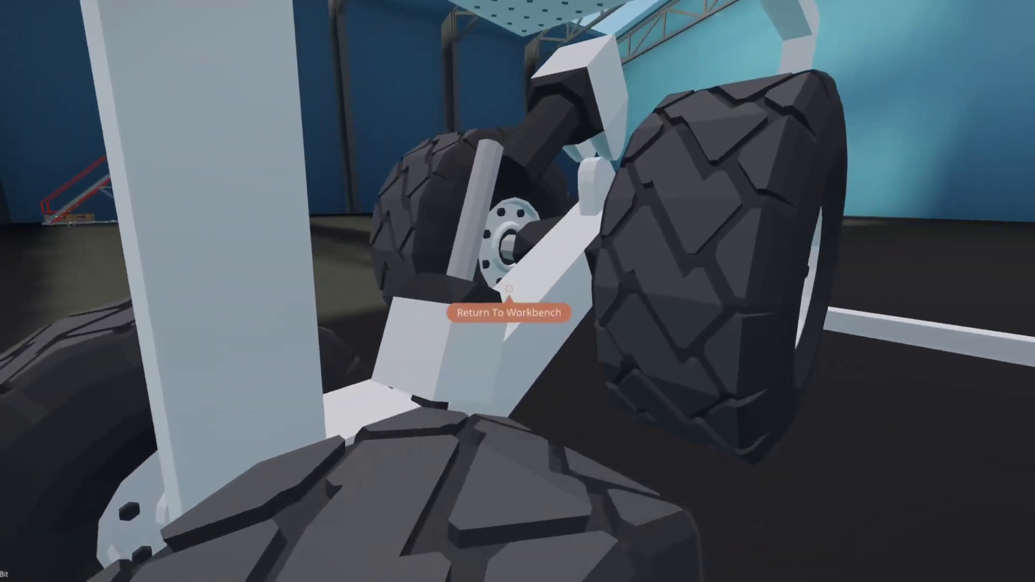
{"action": "key", "text": "f"}
Select the piston suspension between the wheels and lower its power.
{"action": "key", "text": "w"}
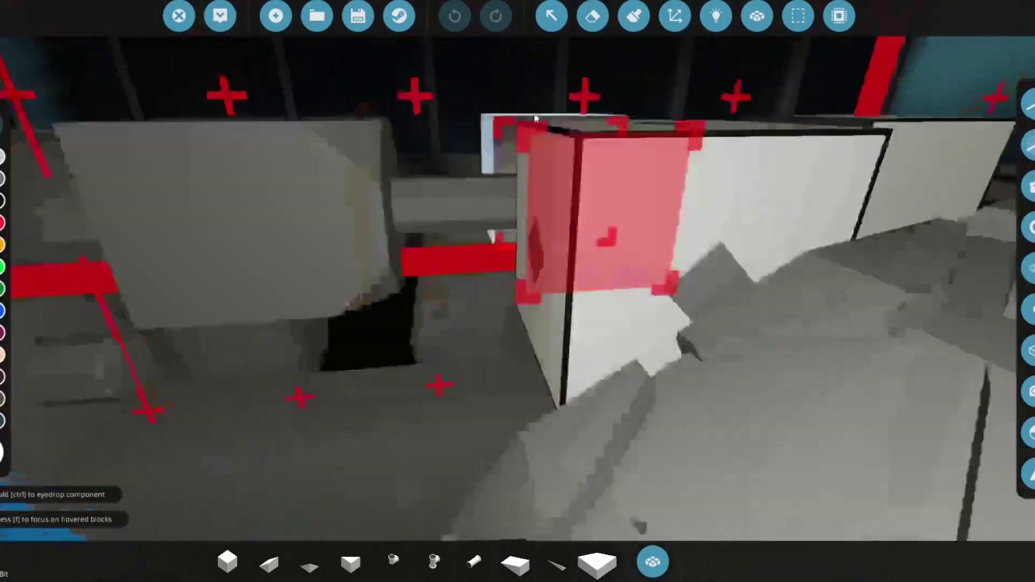
{"action": "key", "text": "s"}
{"action": "left_click", "coordinate": [552, 16]}
{"action": "left_click", "coordinate": [545, 337]}
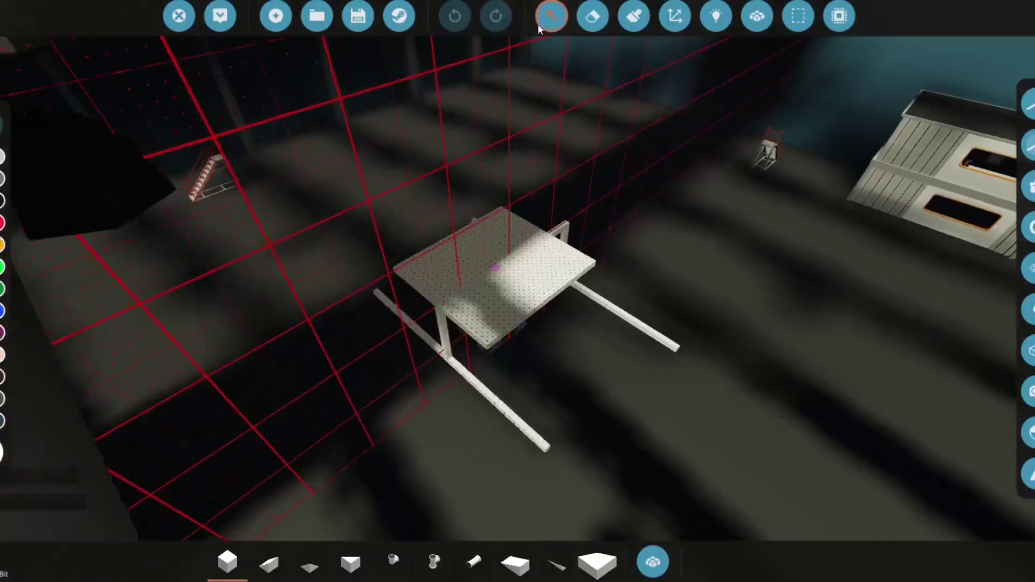
{"action": "left_click", "coordinate": [539, 23]}
{"action": "scroll", "coordinate": [534, 310], "scroll_direction": "up", "scroll_amount": 6}
{"action": "scroll", "coordinate": [522, 242], "scroll_direction": "down", "scroll_amount": 2}
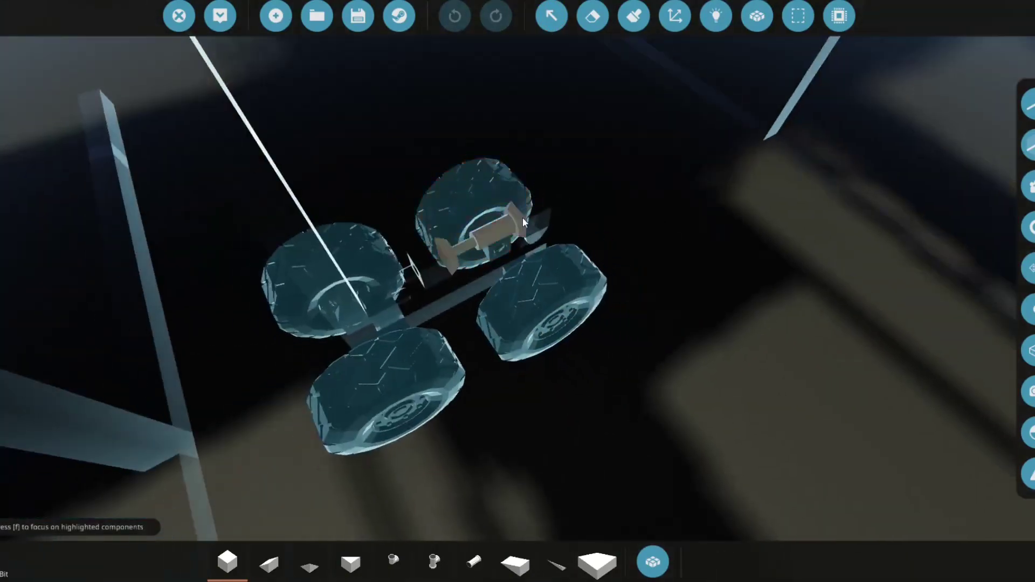
{"action": "left_click", "coordinate": [523, 219]}
{"action": "left_click_drag", "start_coordinate": [123, 100], "coordinate": [89, 97]}
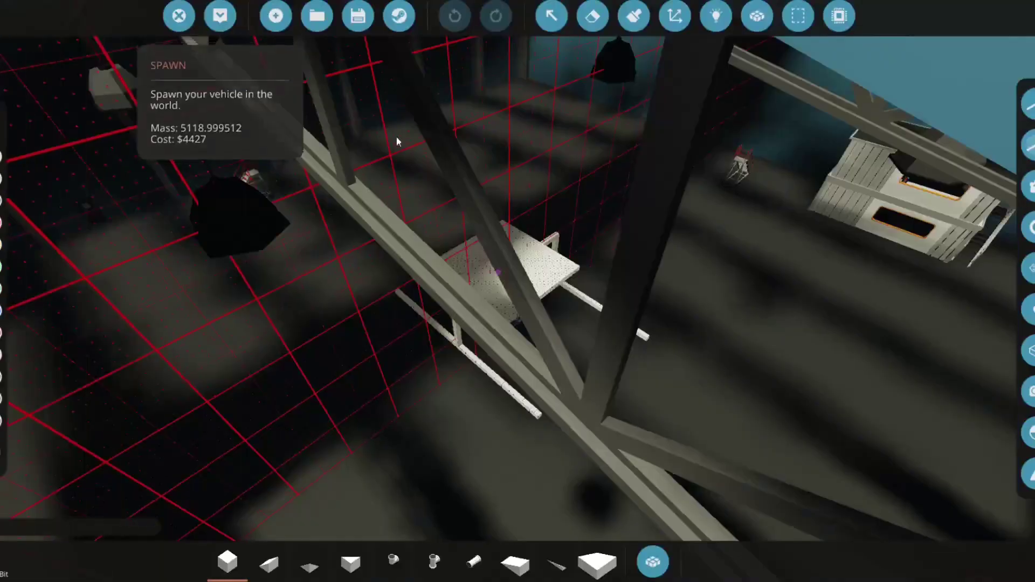
Reselect the piston suspension beneath the deck and reduce its power further to a low setting.
{"action": "key", "text": "w"}
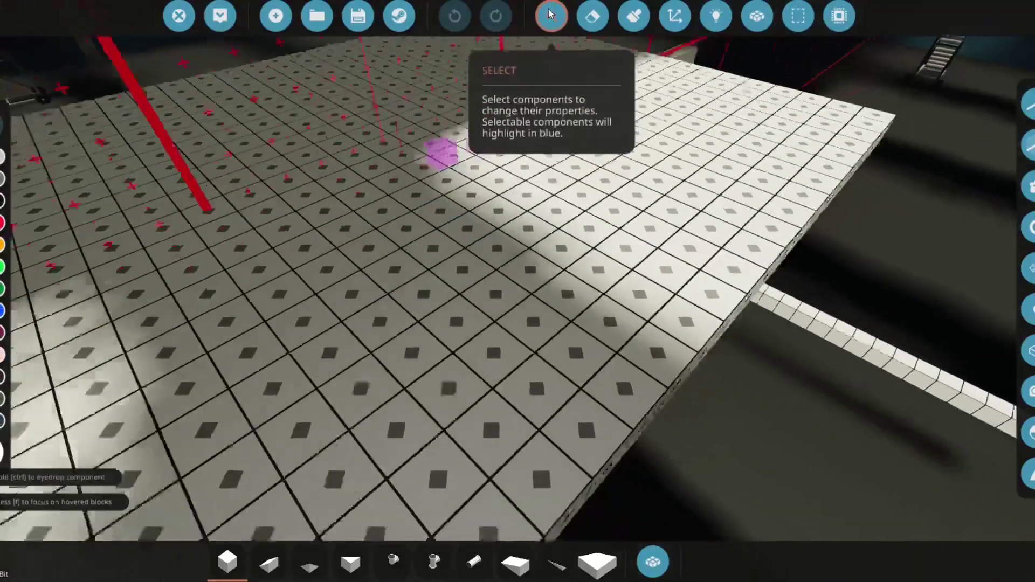
{"action": "left_click", "coordinate": [551, 16]}
{"action": "key", "text": "w"}
{"action": "scroll", "coordinate": [513, 166], "scroll_direction": "down", "scroll_amount": 5}
{"action": "left_click", "coordinate": [667, 169]}
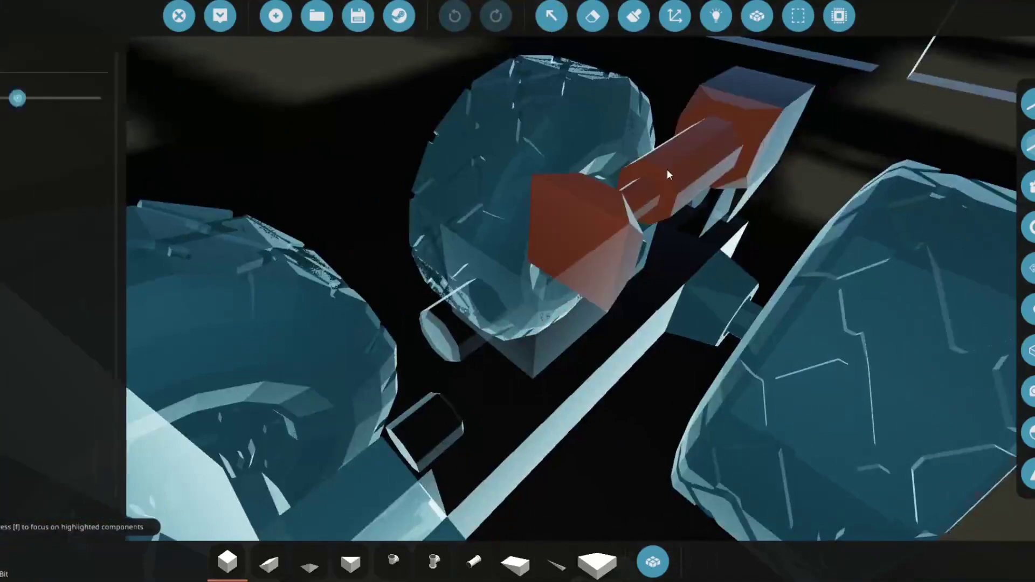
{"action": "scroll", "coordinate": [667, 169], "scroll_direction": "down", "scroll_amount": 5}
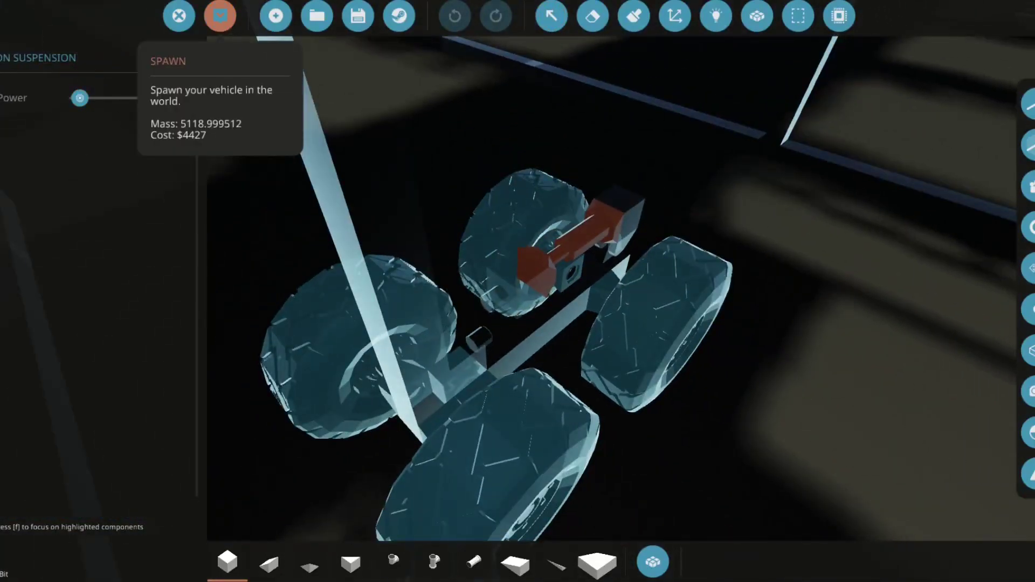
Spawn the vehicle to check how the wheels and beam sit, and go back to the workbench.
{"action": "left_click", "coordinate": [220, 15]}
{"action": "key", "text": "w"}
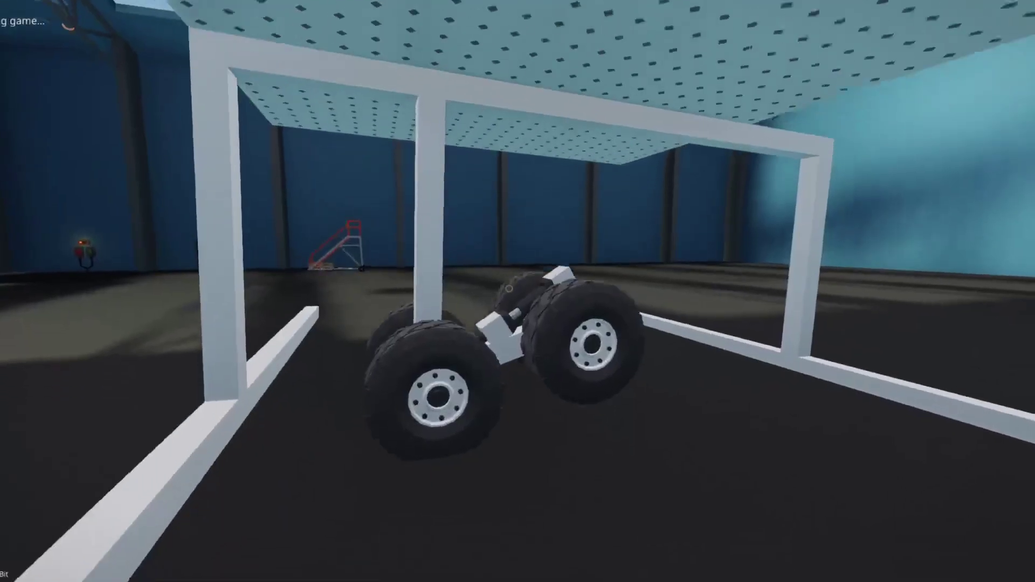
{"action": "key", "text": "F2"}
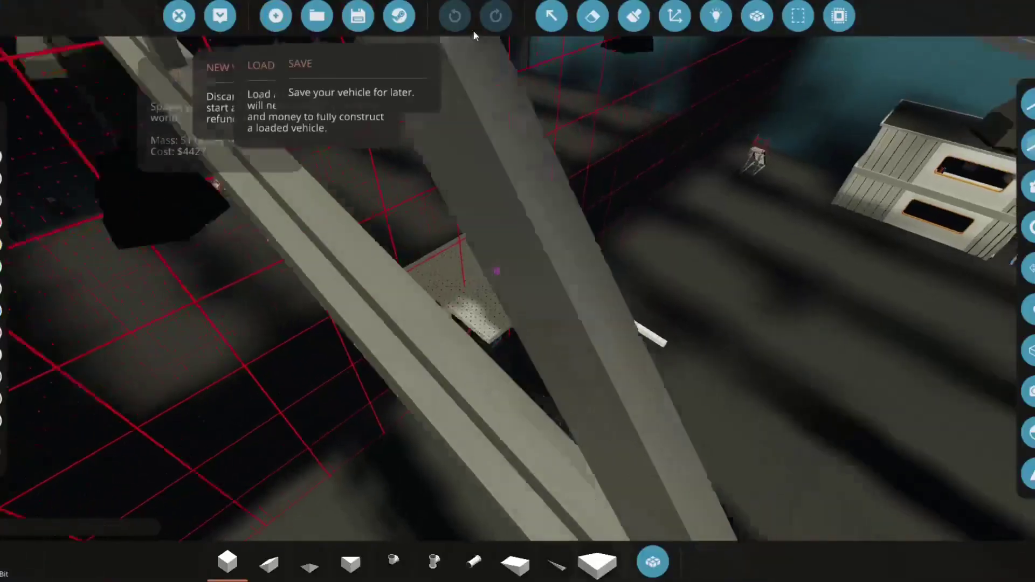
Adjust the power of the compact velocity pivot beside the central post and test-spawn the vehicle.
{"action": "left_click", "coordinate": [552, 15]}
{"action": "scroll", "coordinate": [682, 351], "scroll_direction": "up", "scroll_amount": 3}
{"action": "scroll", "coordinate": [498, 301], "scroll_direction": "up", "scroll_amount": 5}
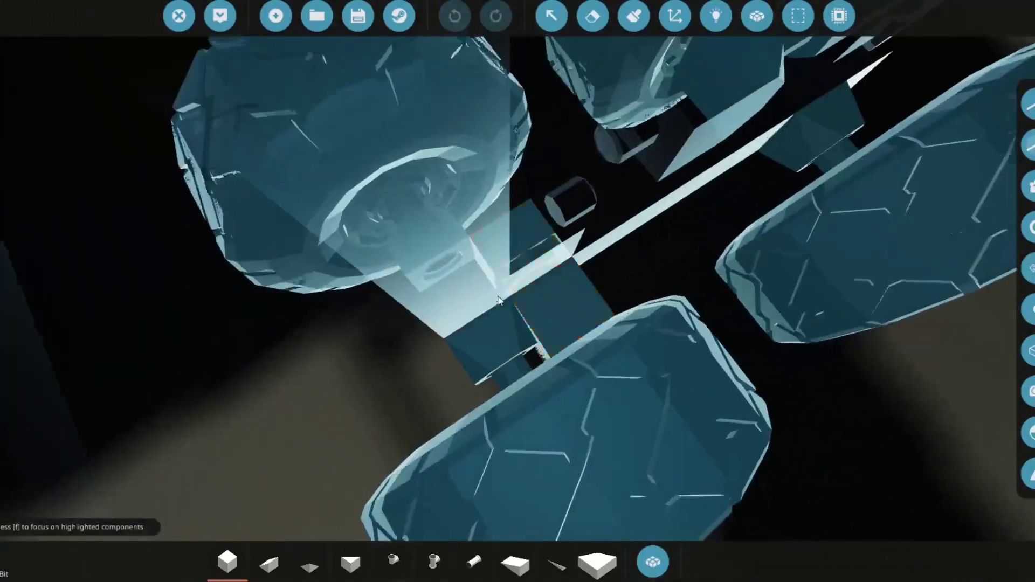
{"action": "left_click", "coordinate": [315, 209]}
{"action": "mouse_move", "coordinate": [76, 102]}
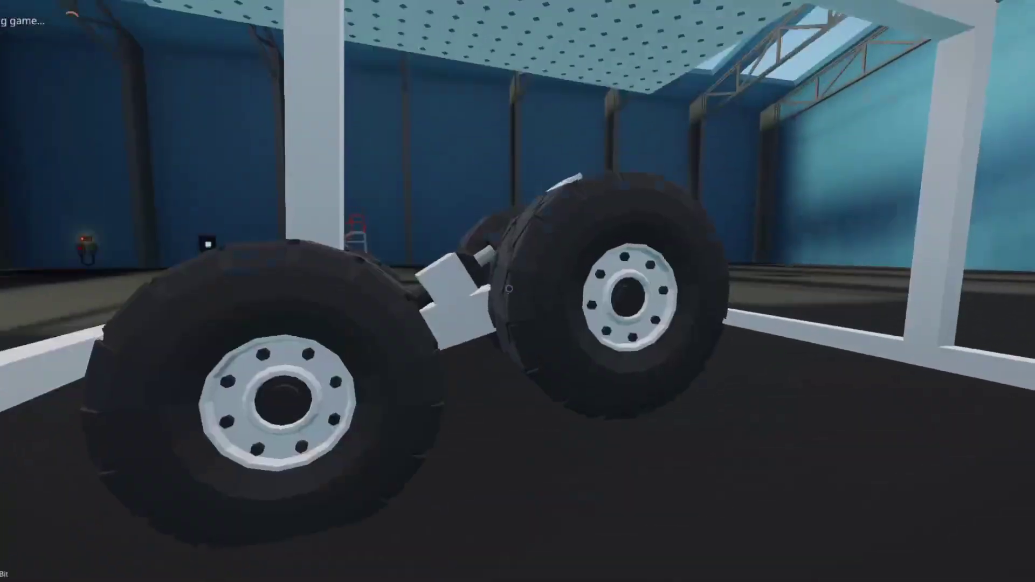
{"action": "key", "text": "w"}
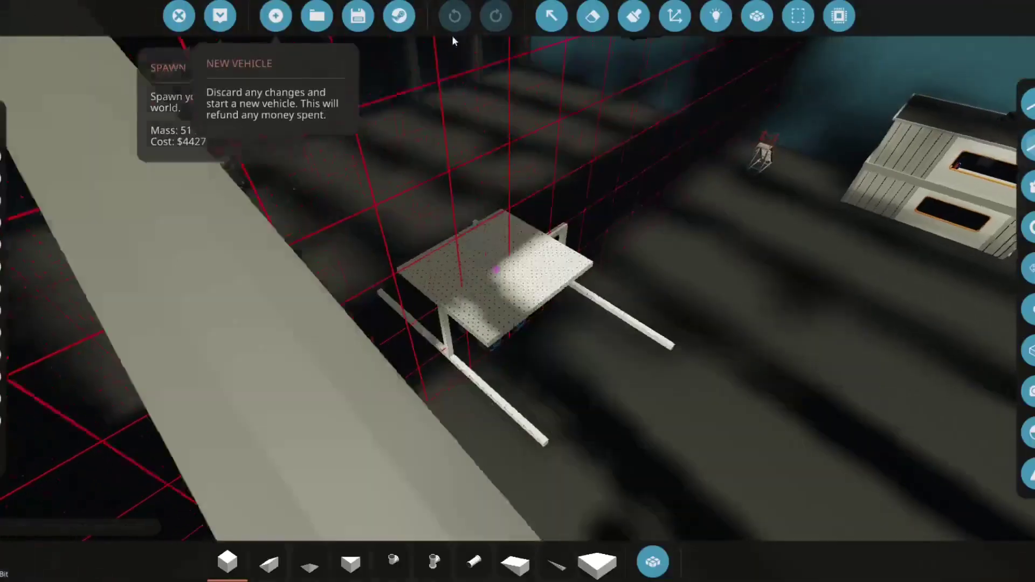
Set the compact velocity pivot's power to about 2%, test-spawn the vehicle and return to the workbench.
{"action": "key", "text": "w"}
{"action": "left_click", "coordinate": [552, 17]}
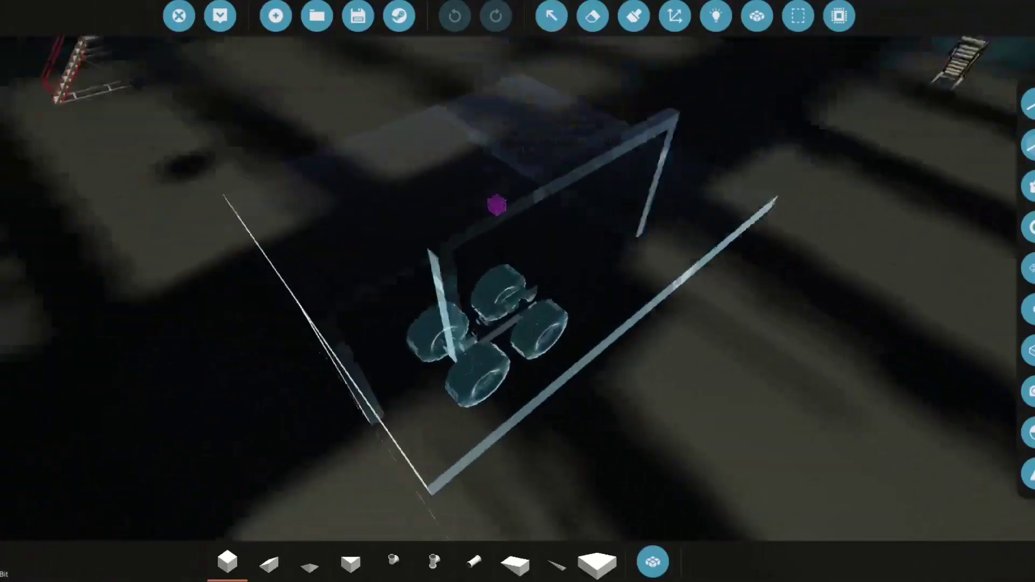
{"action": "key", "text": "w"}
{"action": "left_click", "coordinate": [554, 264]}
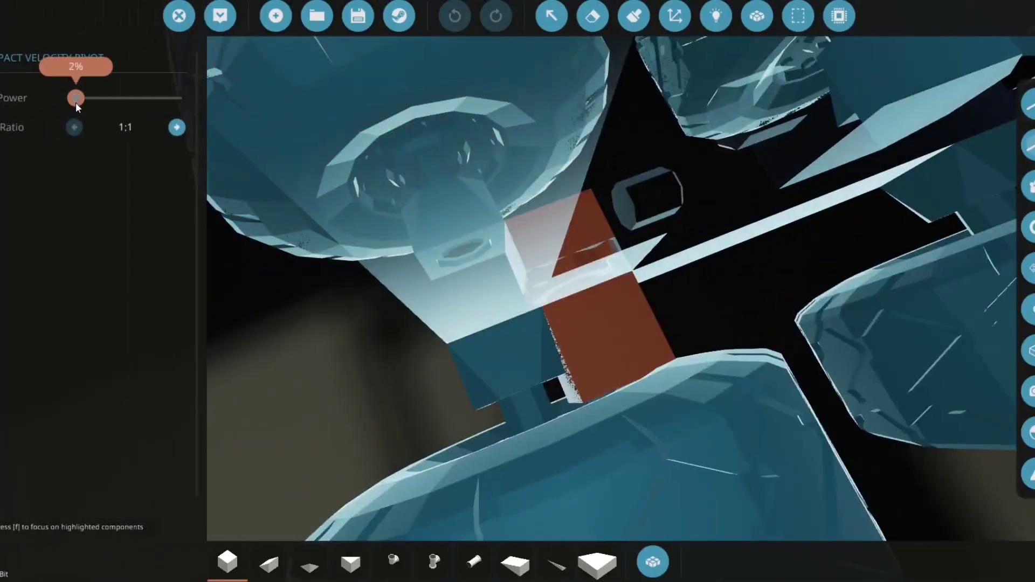
{"action": "left_click", "coordinate": [275, 15]}
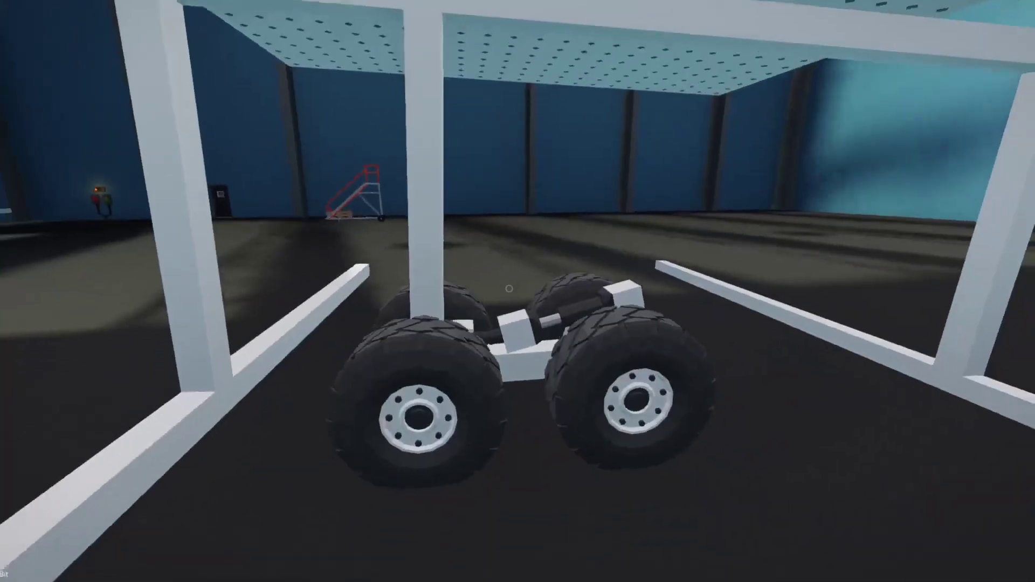
{"action": "key", "text": "f"}
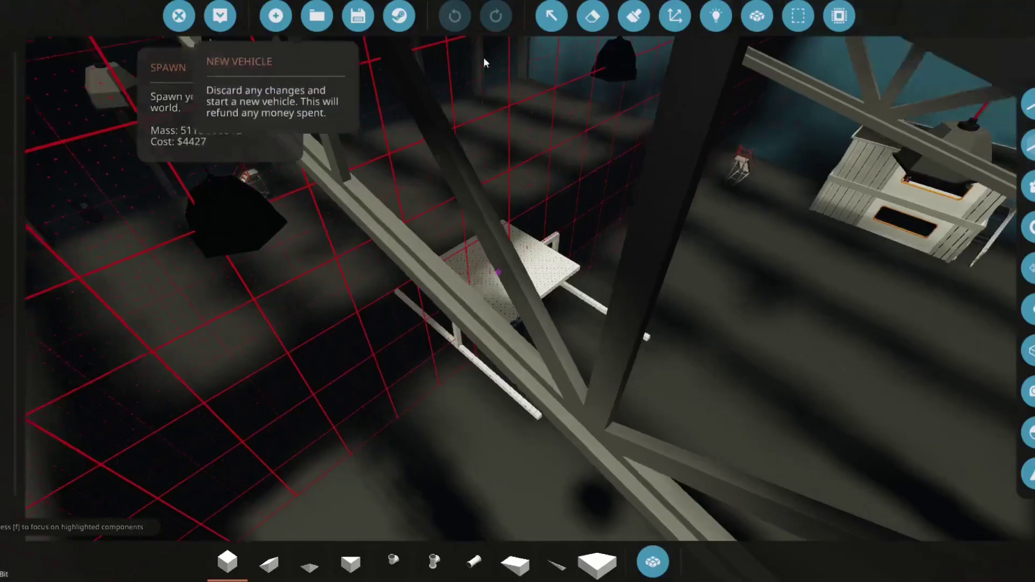
Set the compact velocity pivot's power to about 6% and test the vehicle with another spawn.
{"action": "scroll", "coordinate": [484, 63], "scroll_direction": "up", "scroll_amount": 3}
{"action": "left_click", "coordinate": [551, 16]}
{"action": "scroll", "coordinate": [519, 318], "scroll_direction": "up", "scroll_amount": 5}
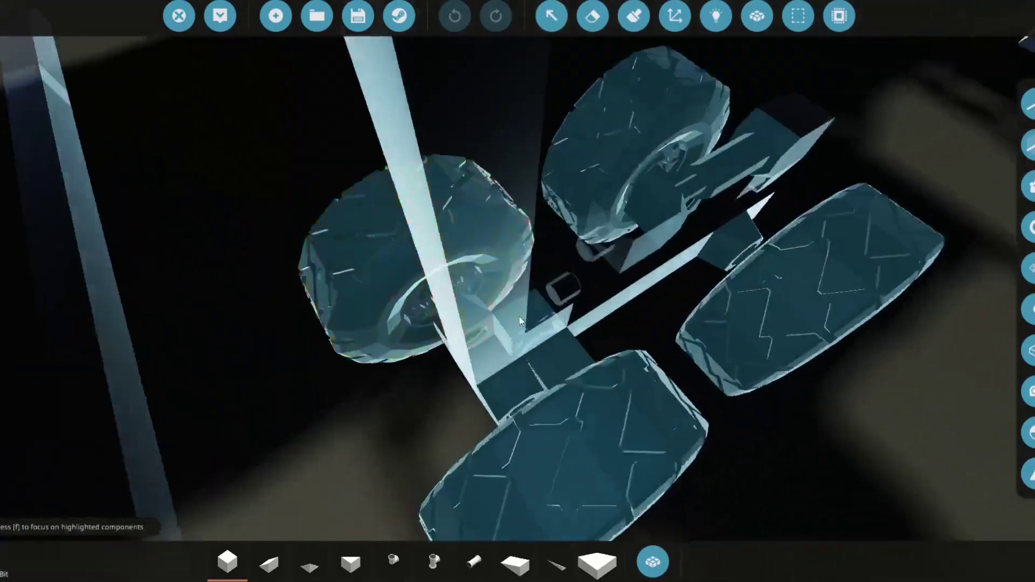
{"action": "left_click", "coordinate": [519, 316]}
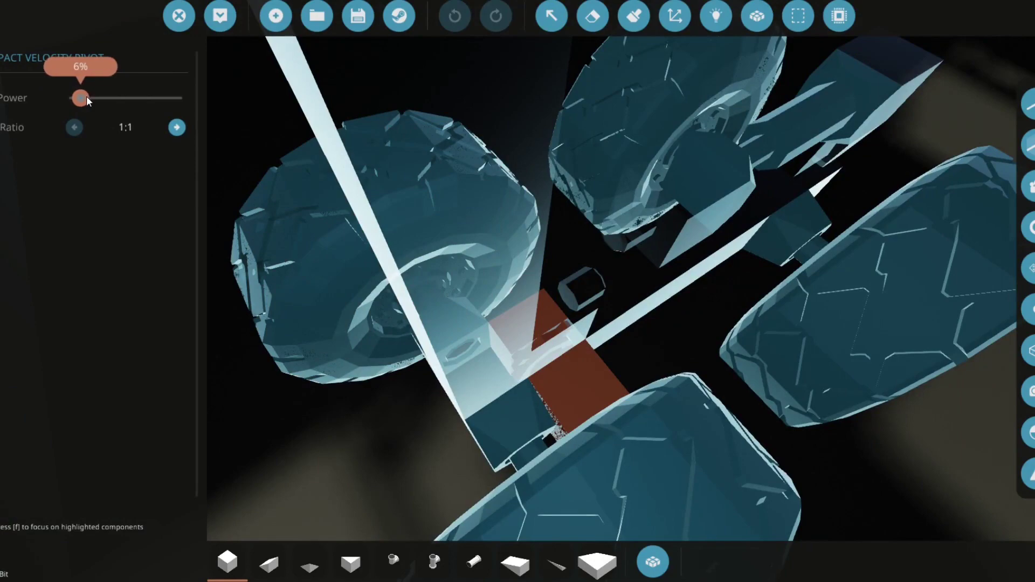
{"action": "left_click", "coordinate": [221, 16]}
{"action": "key", "text": "w"}
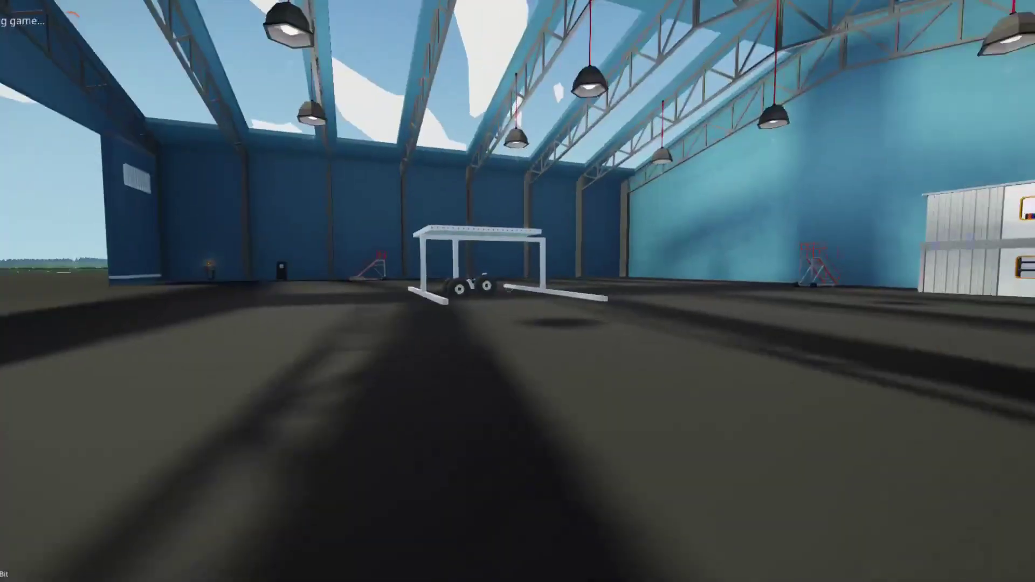
{"action": "key", "text": "f"}
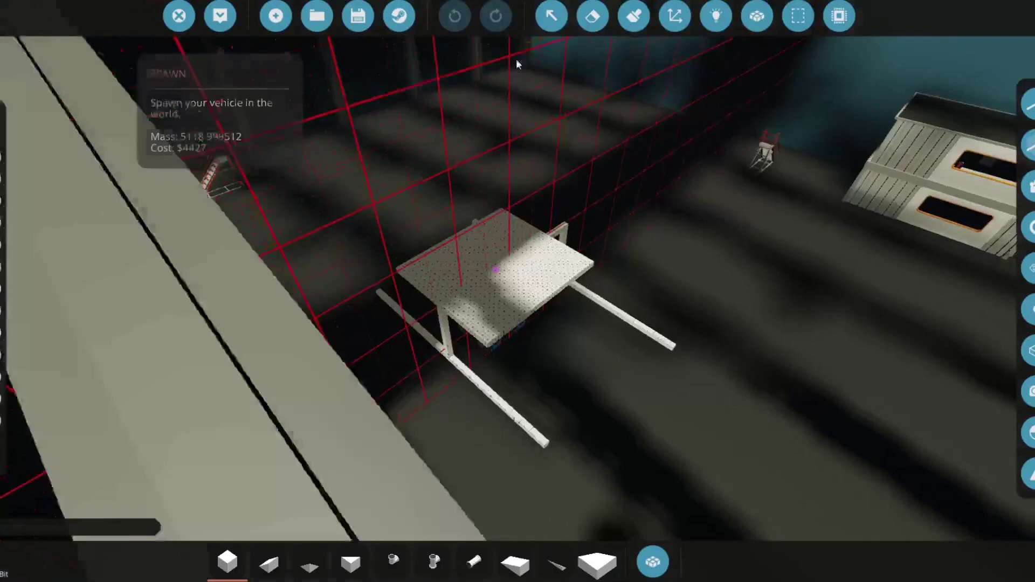
Set the power of the compact velocity pivot beside the central post to 40%.
{"action": "left_click", "coordinate": [550, 17]}
{"action": "scroll", "coordinate": [566, 162], "scroll_direction": "up", "scroll_amount": 8}
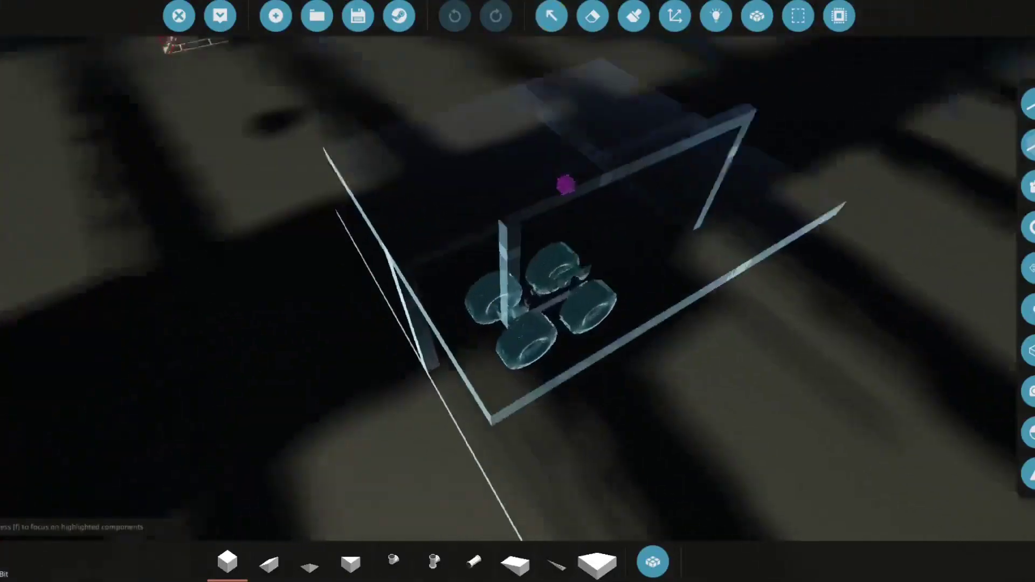
{"action": "mouse_move", "coordinate": [83, 97]}
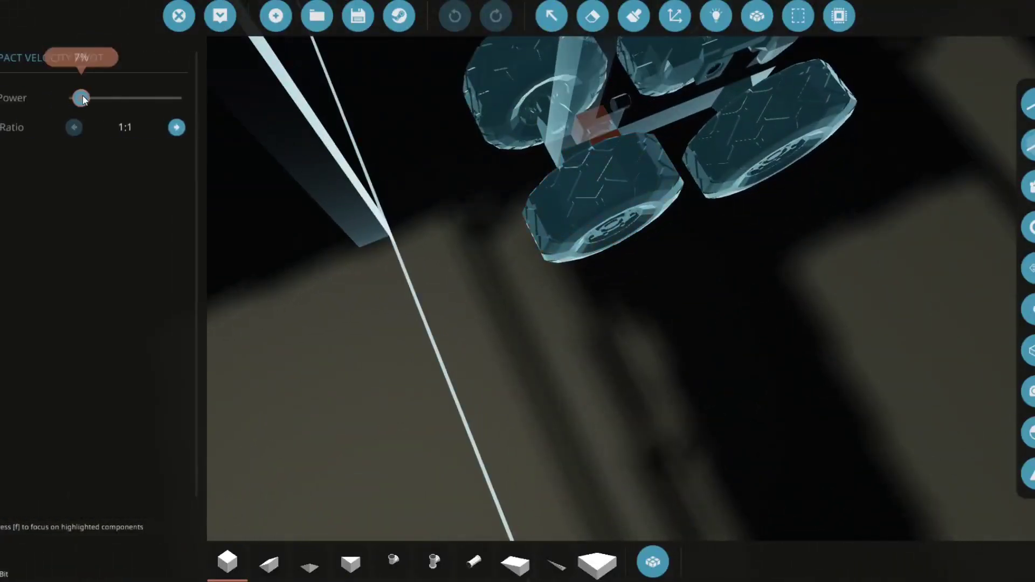
{"action": "left_click_drag", "start_coordinate": [111, 98], "coordinate": [115, 98]}
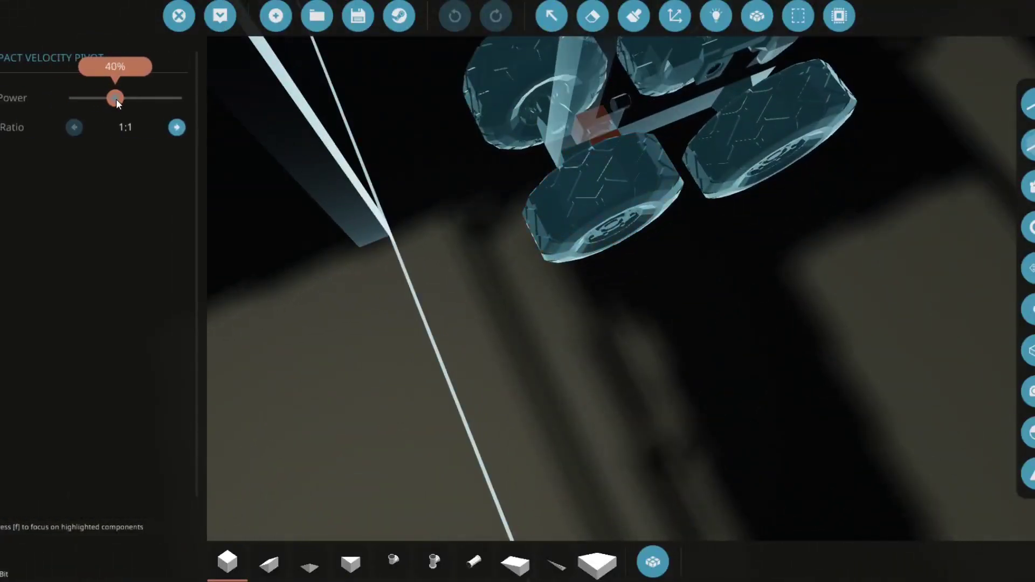
Test-spawn the vehicle, return to the workbench and set the compact velocity pivot's power to 30%.
{"action": "left_click", "coordinate": [221, 17]}
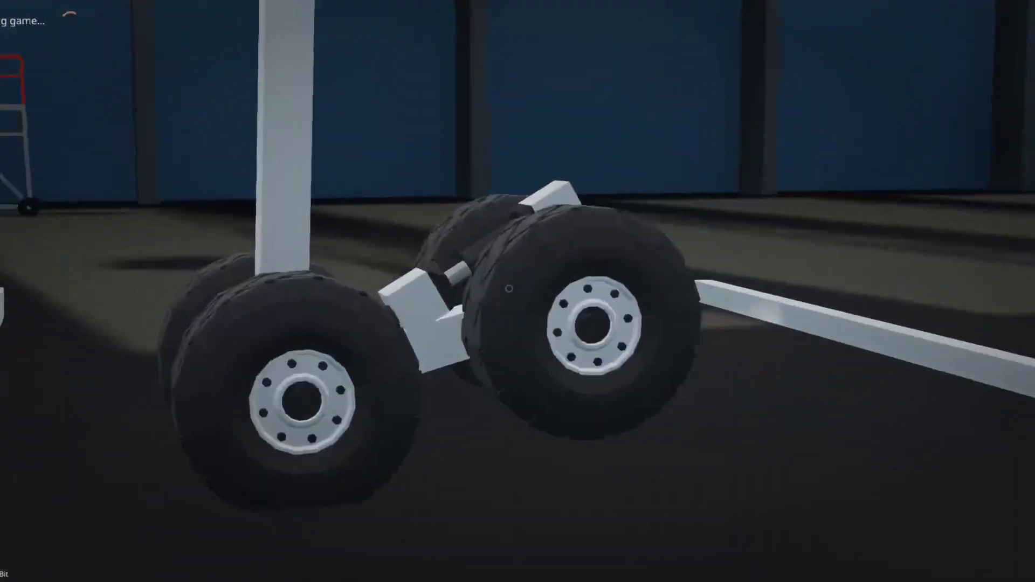
{"action": "key", "text": "f"}
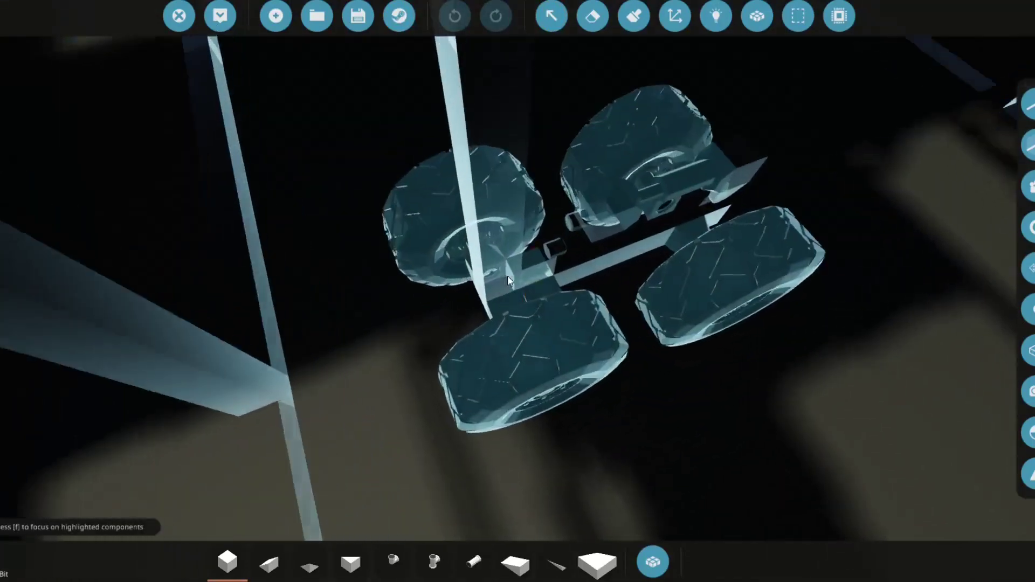
{"action": "left_click", "coordinate": [510, 281]}
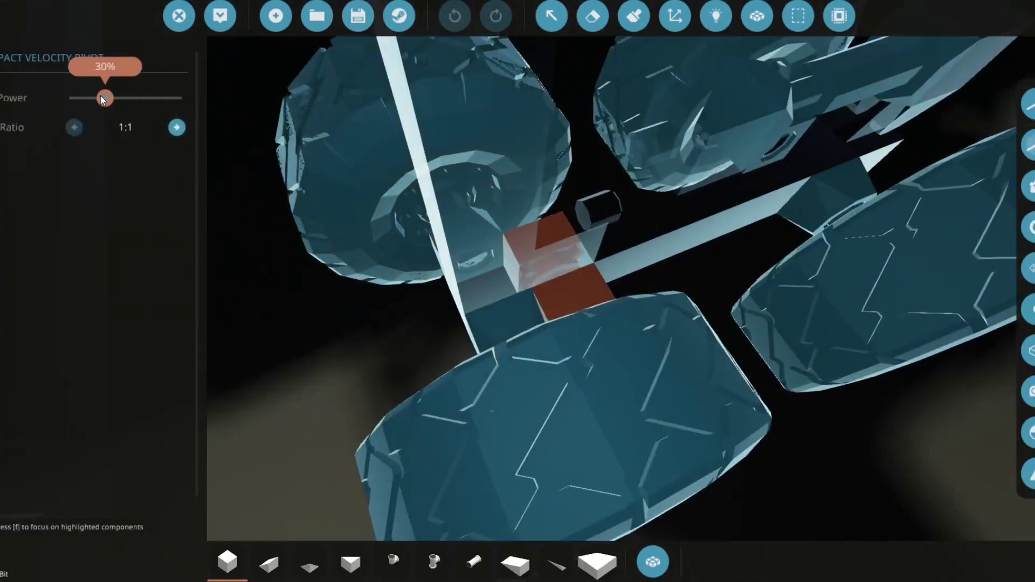
Spawn the vehicle, examine its piston suspension and pivot linkage up close, and return to the workbench.
{"action": "left_click", "coordinate": [238, 21]}
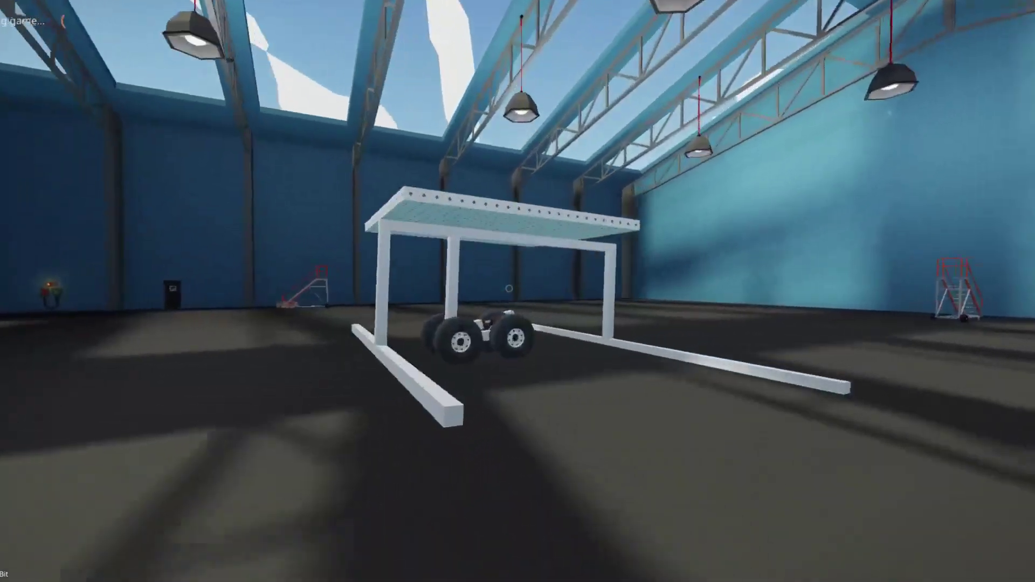
{"action": "key", "text": "w"}
{"action": "key", "text": "space"}
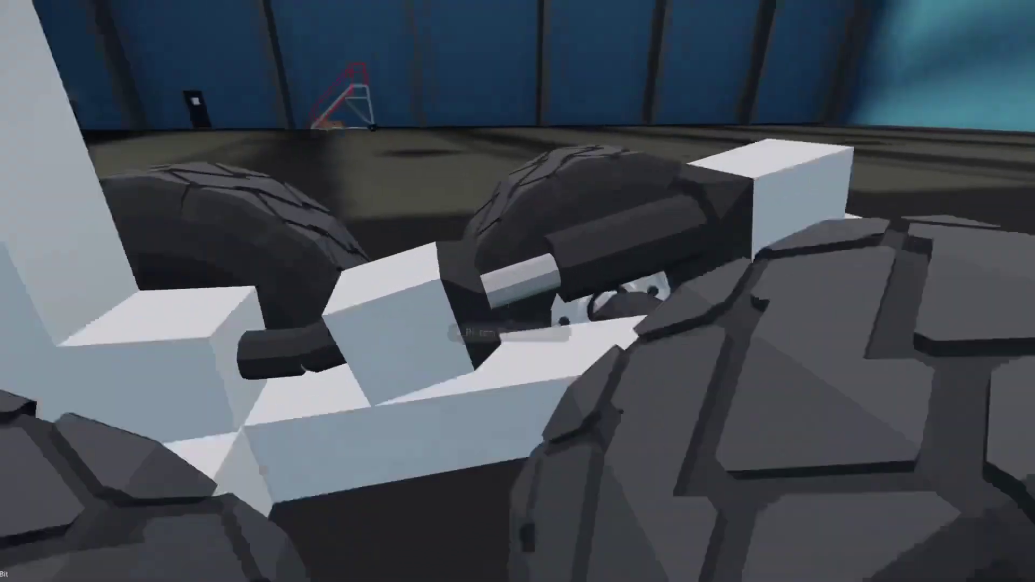
{"action": "key", "text": "space"}
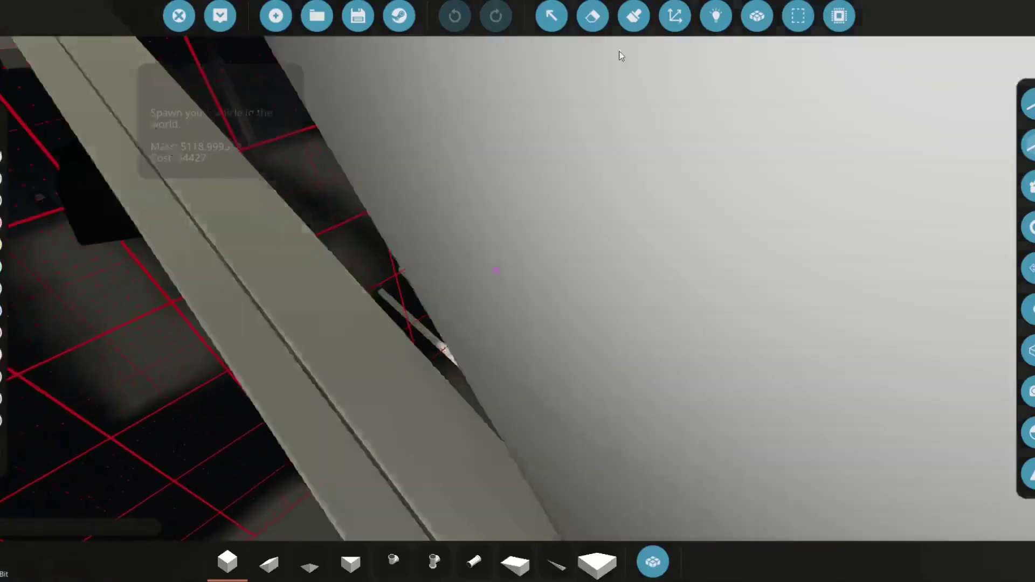
Adjust the power of the piston suspension mounted between the wheels.
{"action": "left_click", "coordinate": [500, 350]}
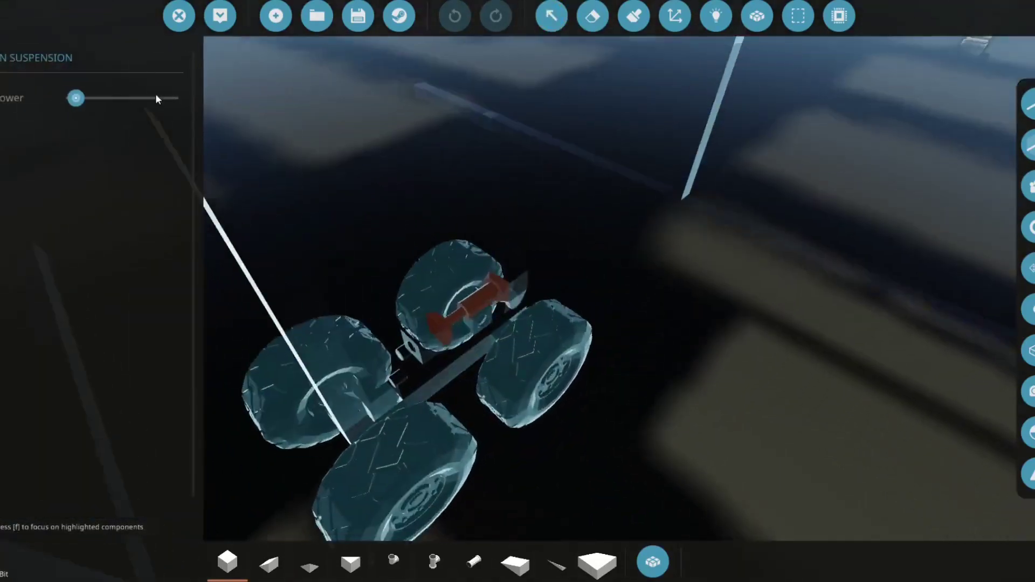
{"action": "left_click", "coordinate": [75, 101]}
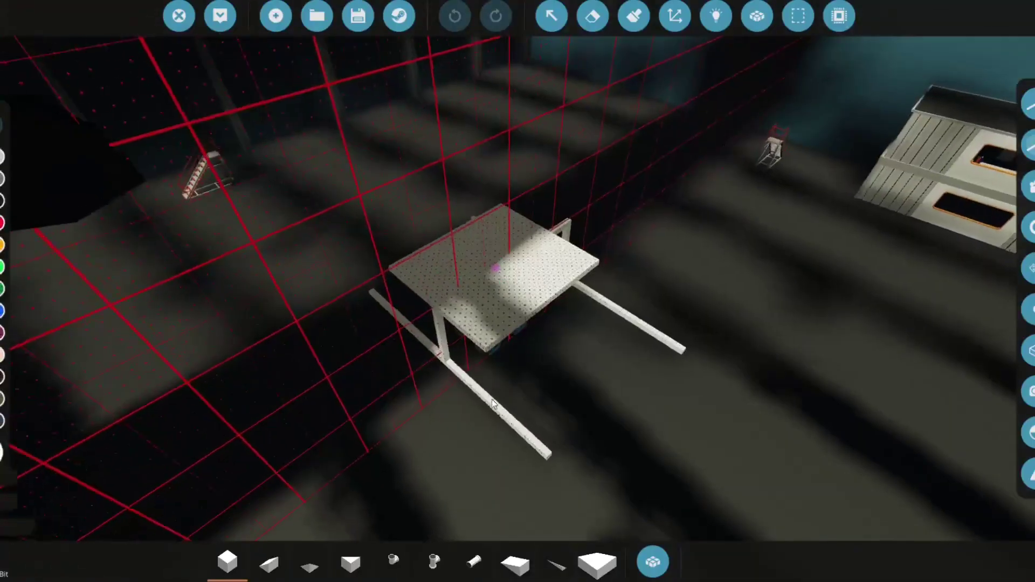
Raise the frame by adding solid block walls along its long ground beams, and spawn the vehicle.
{"action": "key", "text": "w"}
{"action": "left_click_drag", "start_coordinate": [536, 435], "coordinate": [807, 60]}
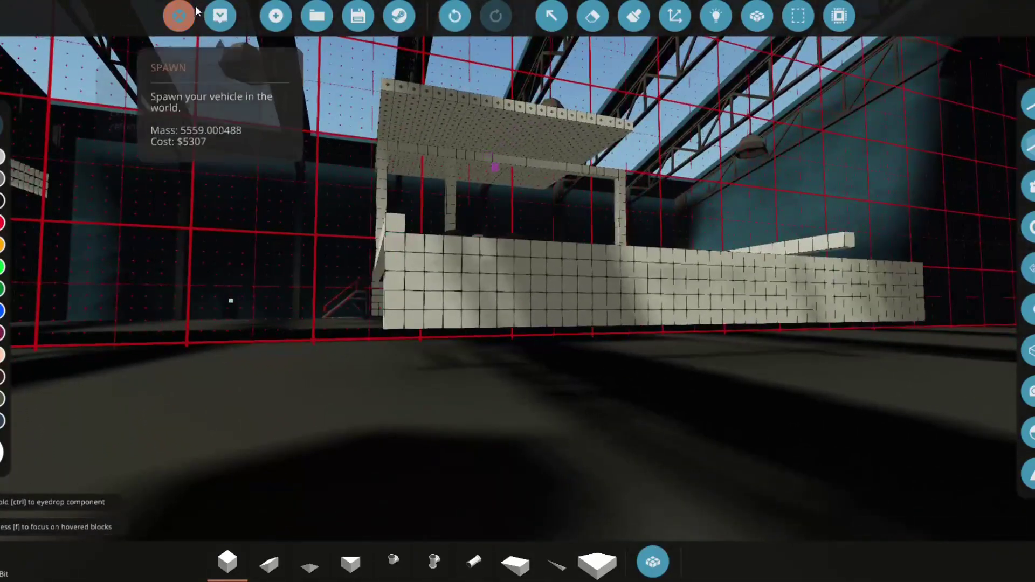
{"action": "left_click", "coordinate": [183, 14]}
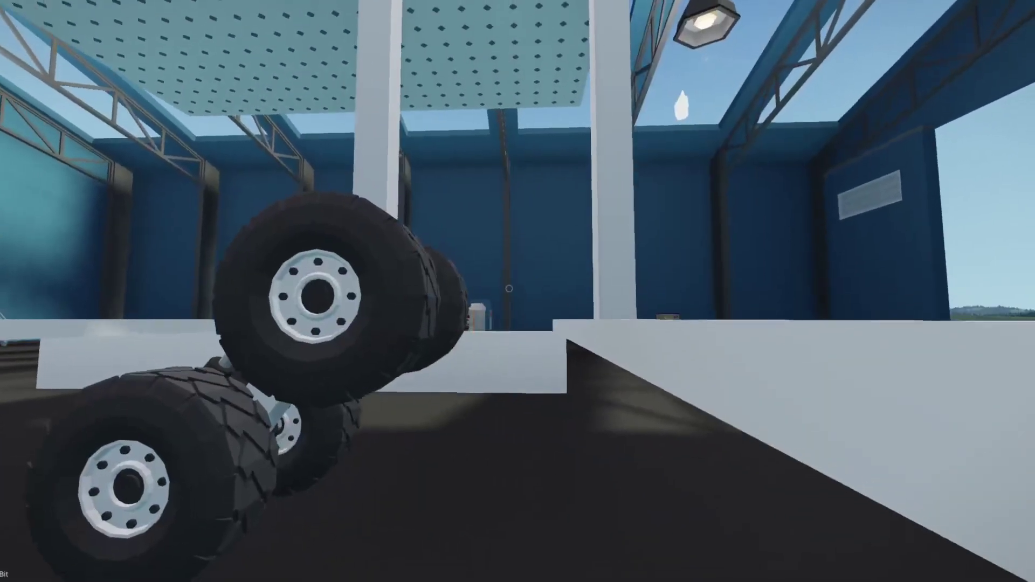
Examine from several sides how the wheel assembly hangs within the raised block frame.
{"action": "key", "text": "d"}
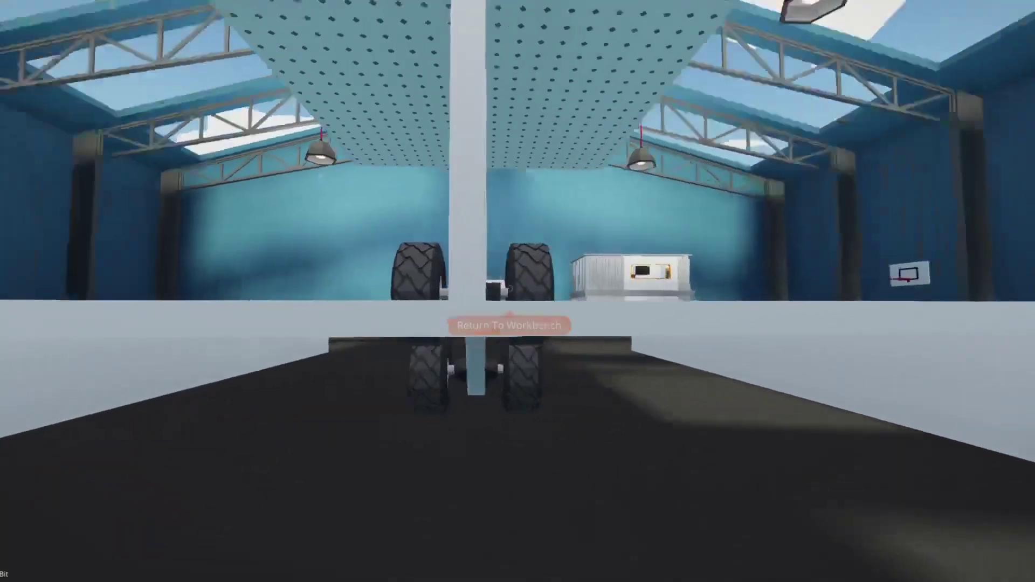
{"action": "key", "text": "ctrl"}
{"action": "key", "text": "w"}
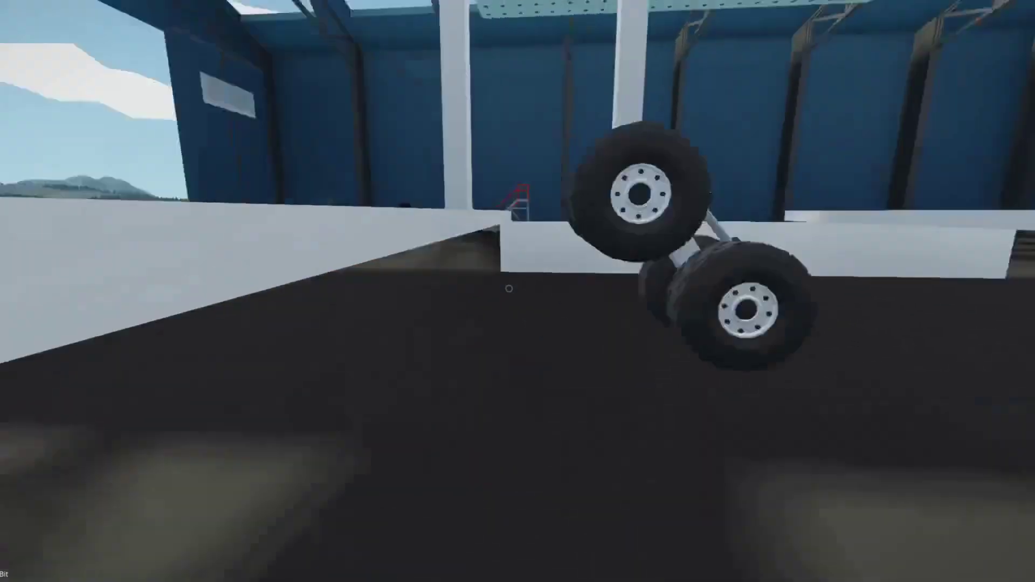